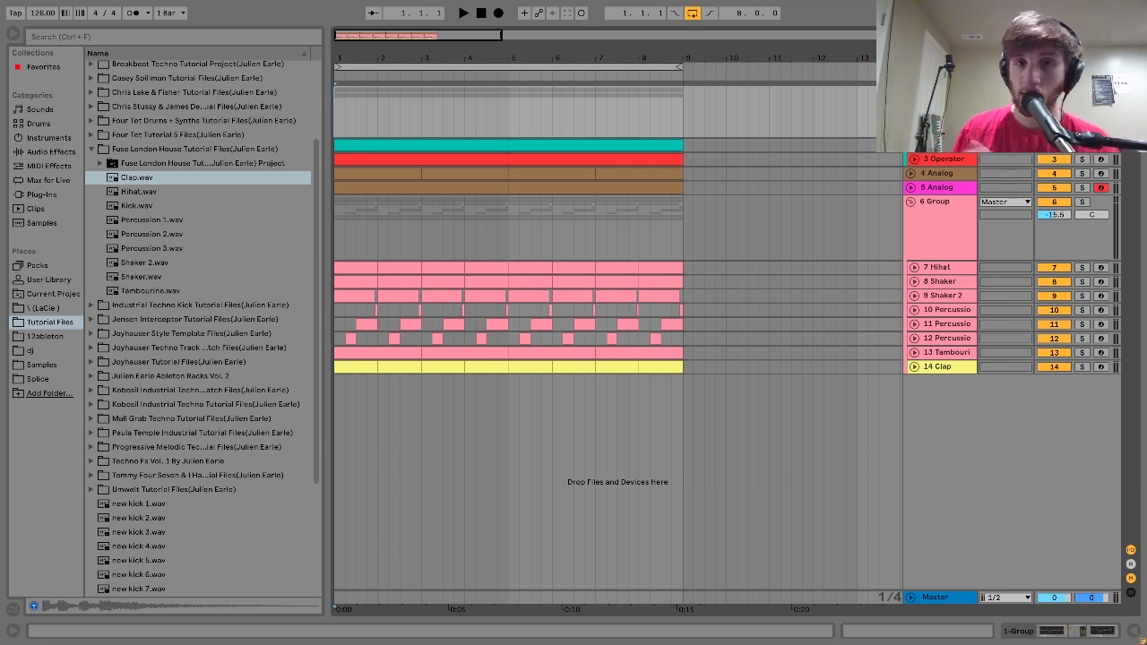
Step: Unfold the Kick track, show its devices and audition it in playback
left_click(928, 148)
left_click(912, 146)
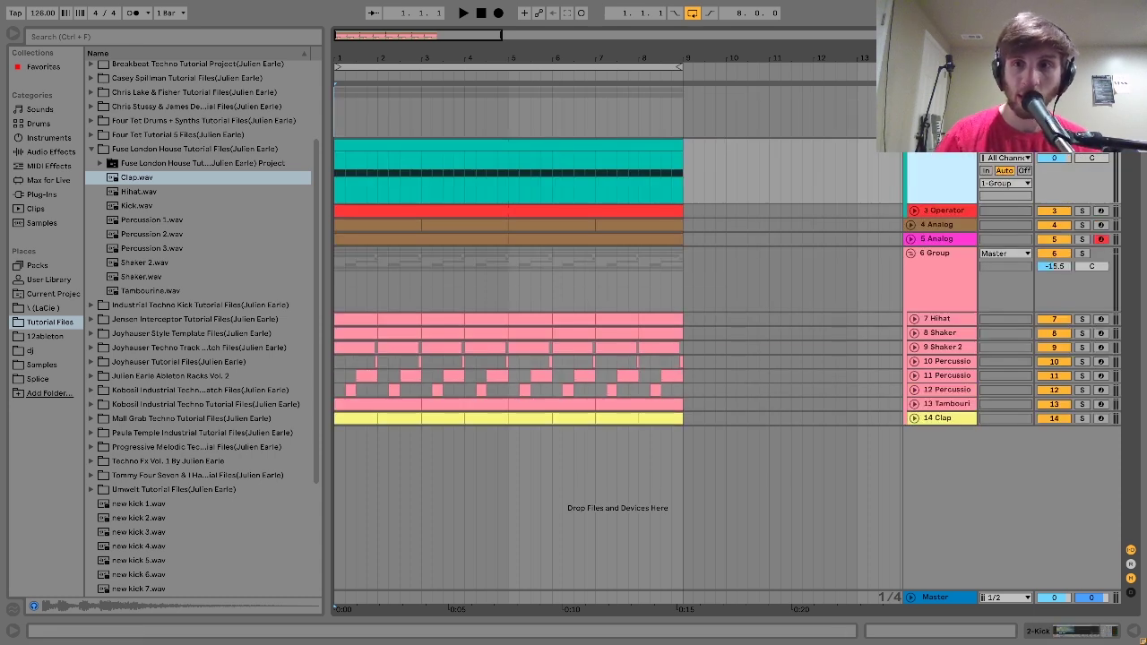
key("space")
double_click(928, 171)
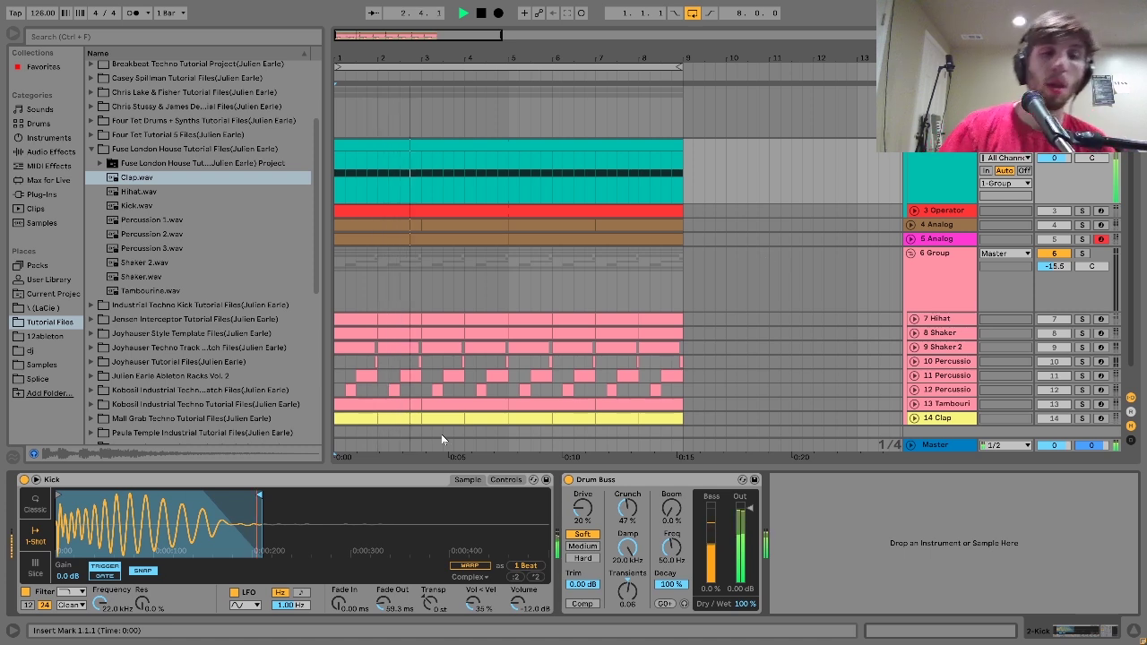
key("space")
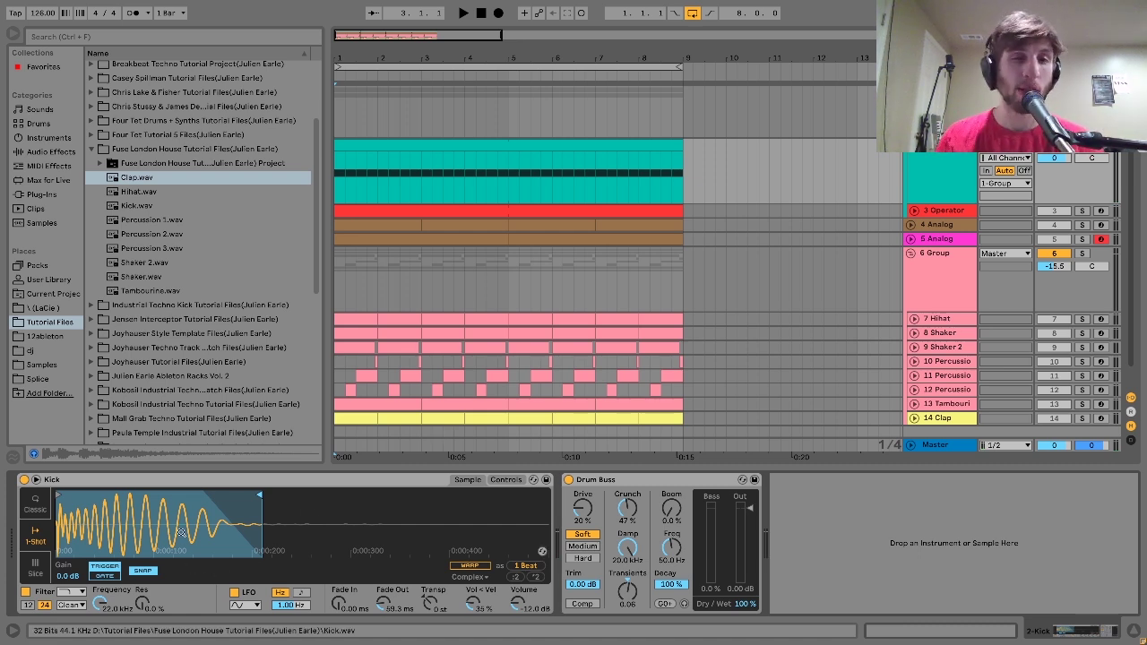
key("space")
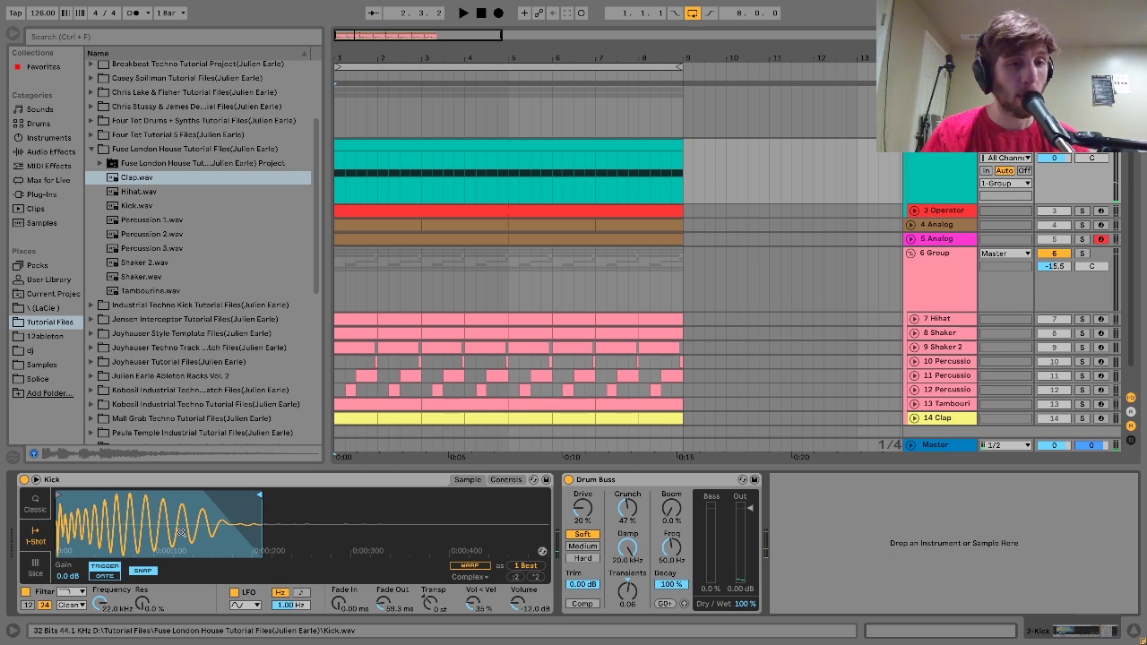
Step: Compare the kick with its Drum Buss bypassed and re-enabled, then select the 3 Operator track
left_click(595, 484)
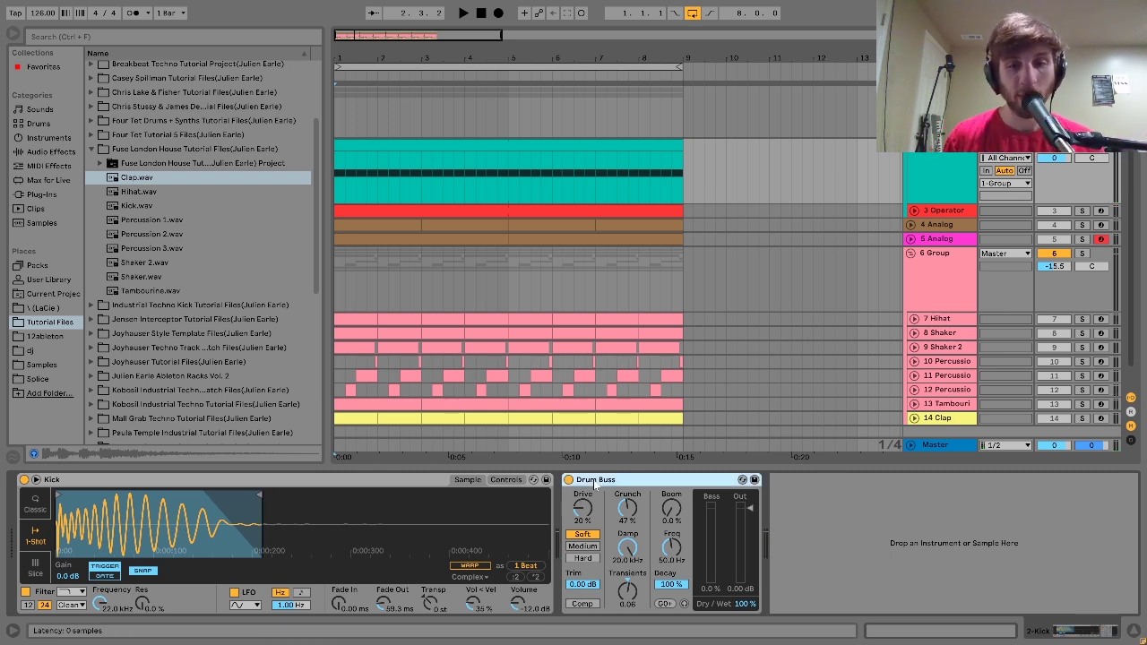
key("space")
left_click(568, 479)
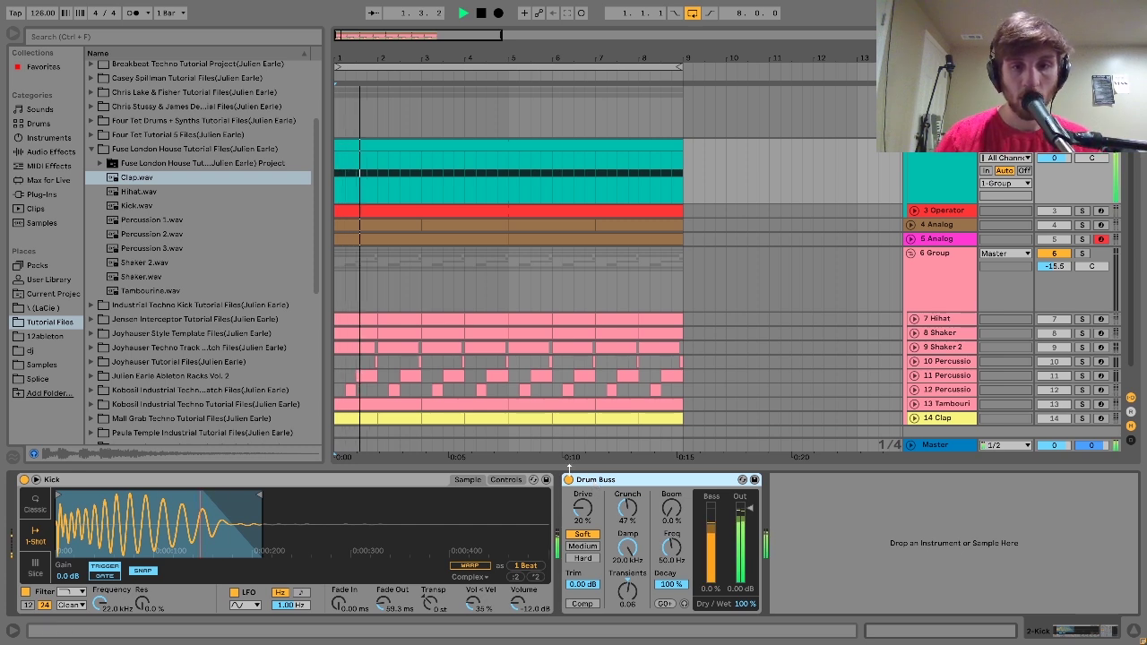
left_click(569, 479)
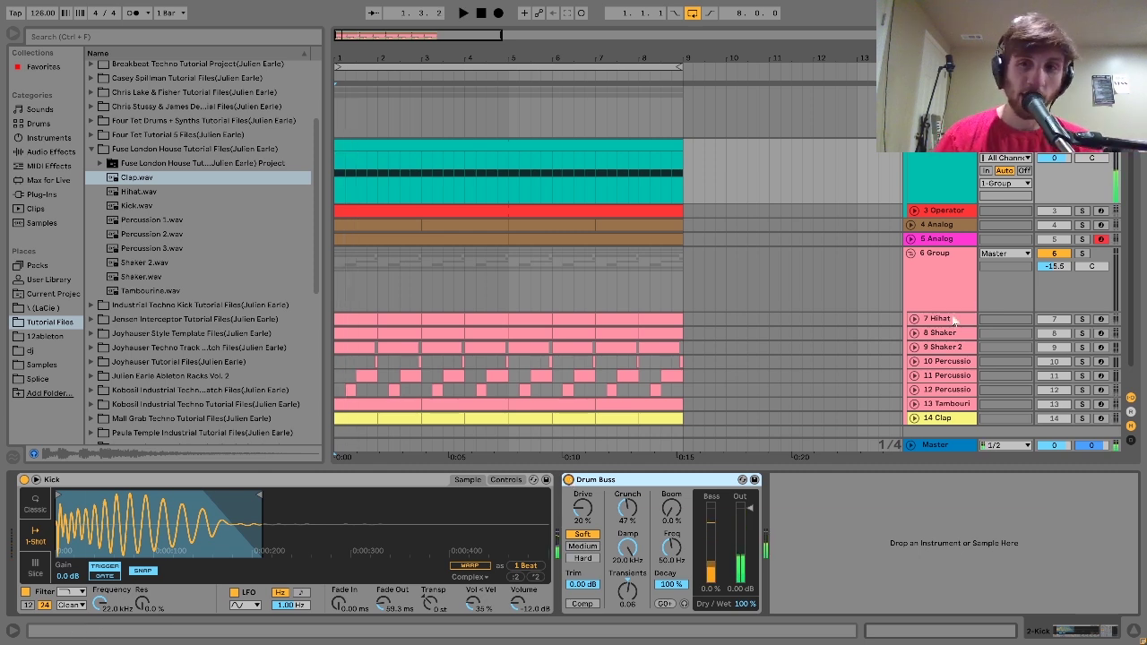
left_click(943, 211)
Step: Unfold and solo the 3 Operator track, then open its clip's MIDI notes
double_click(961, 213)
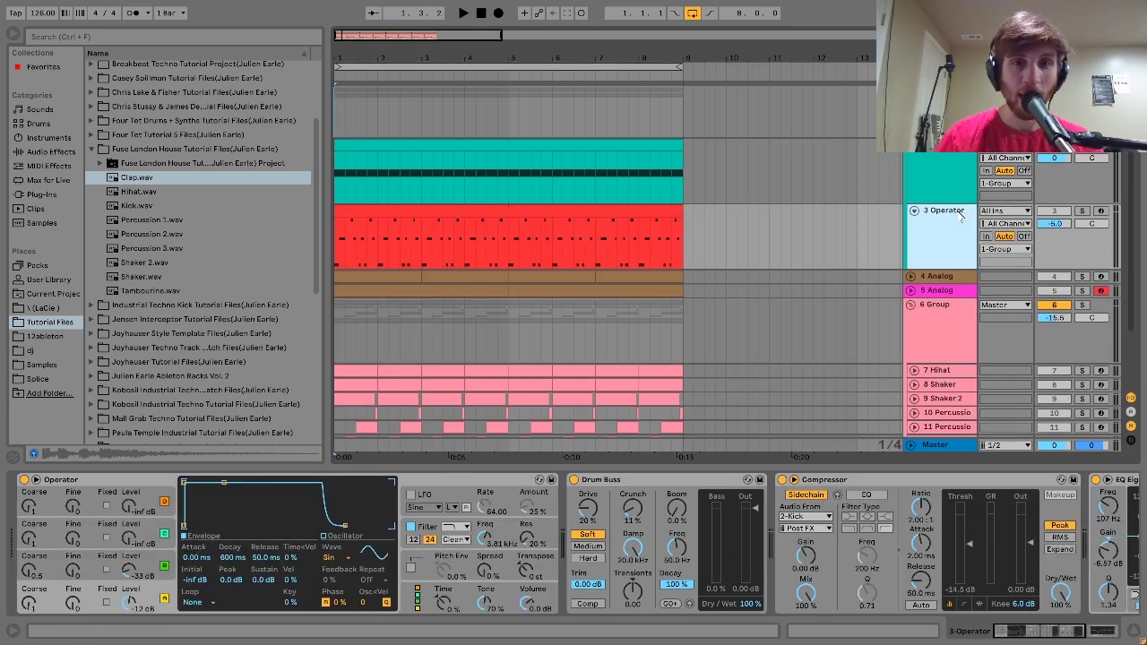
left_click(1081, 210)
key("space")
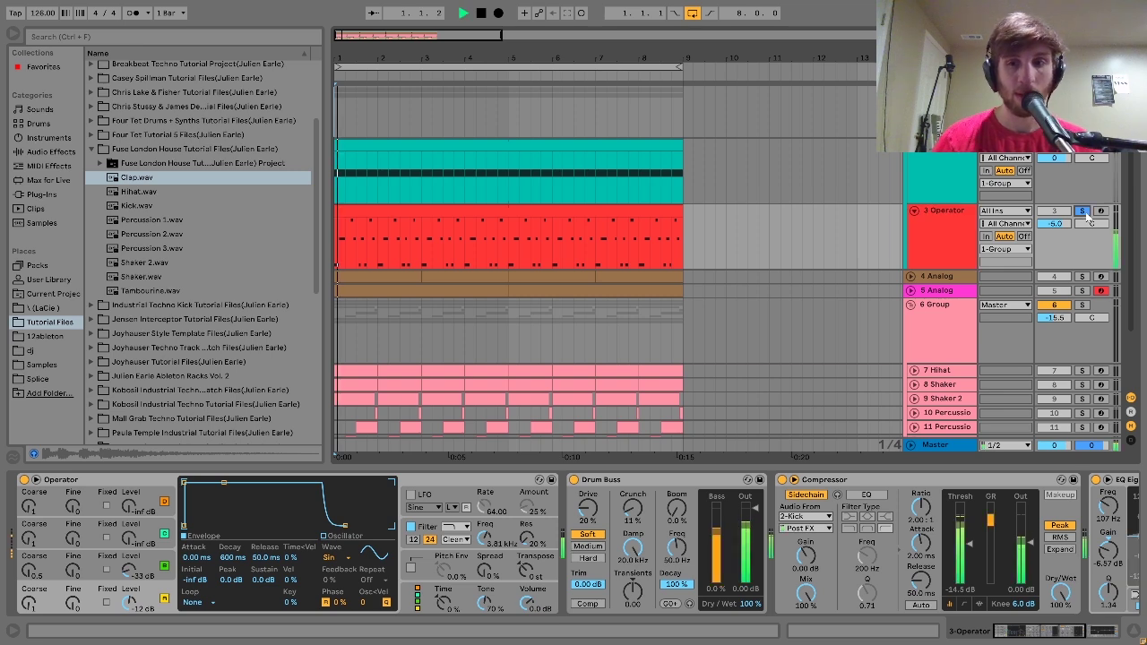
double_click(600, 213)
key("space")
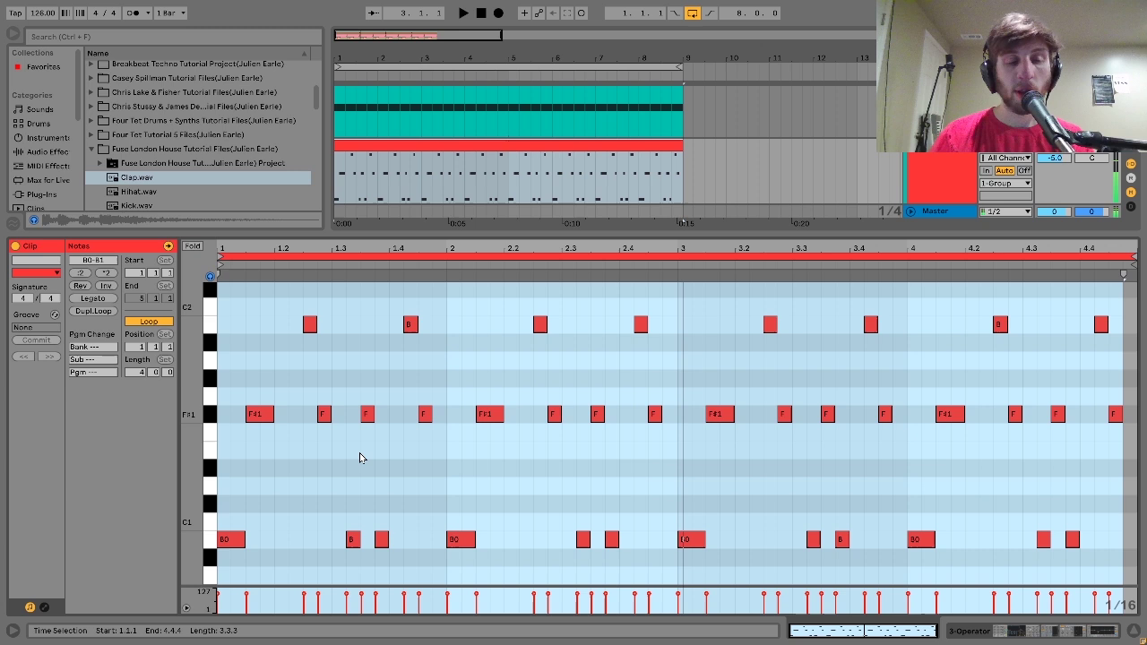
Step: Enlarge and fold the piano roll's note rows, then play the bass notes from bar 1
left_click_drag(184, 494, 186, 507)
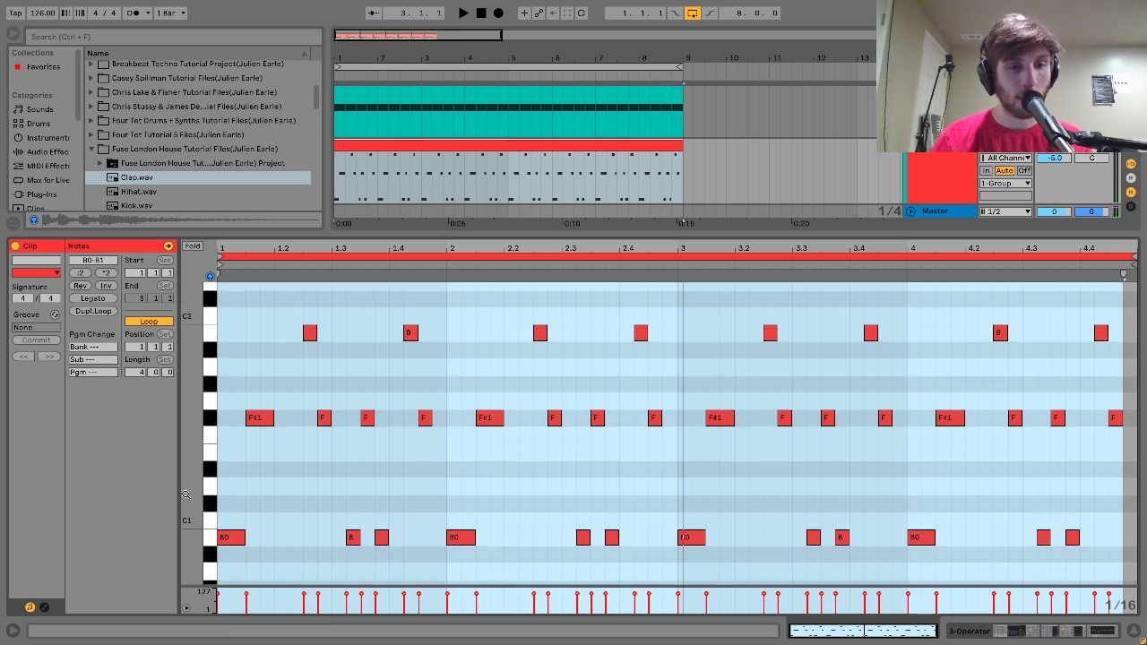
left_click(191, 247)
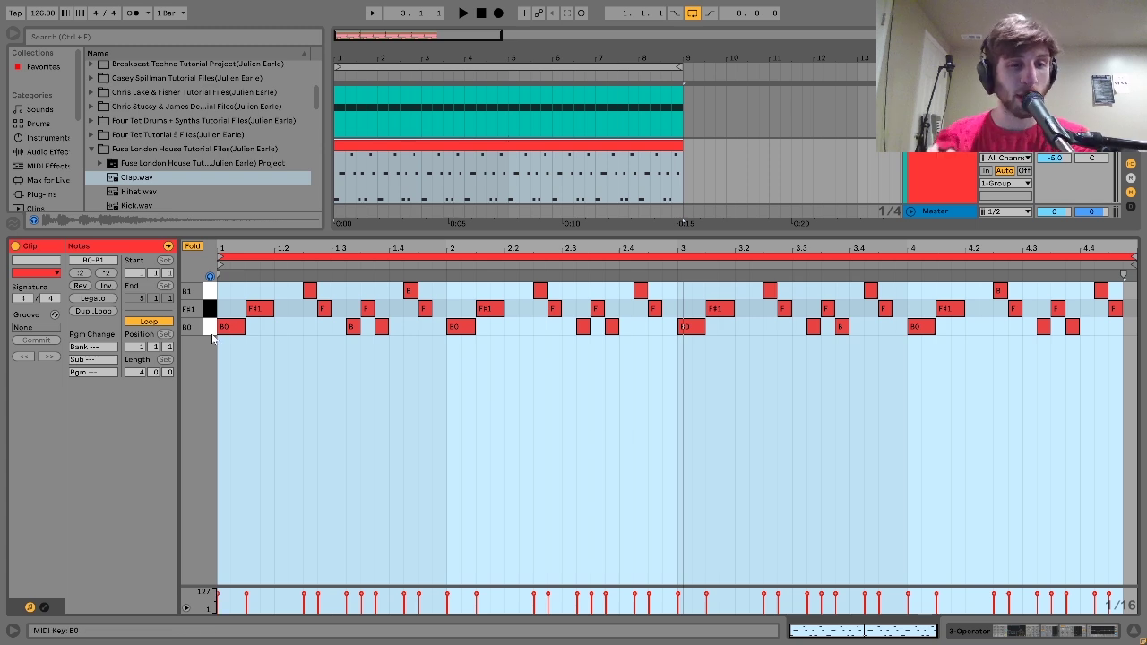
left_click(192, 246)
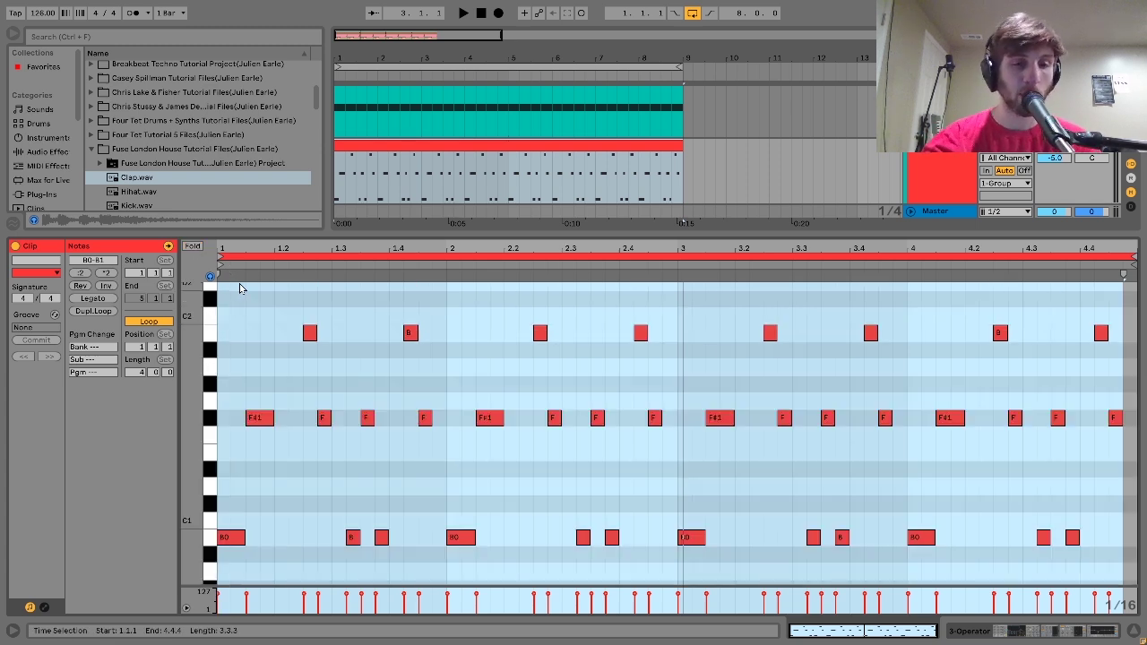
key("space")
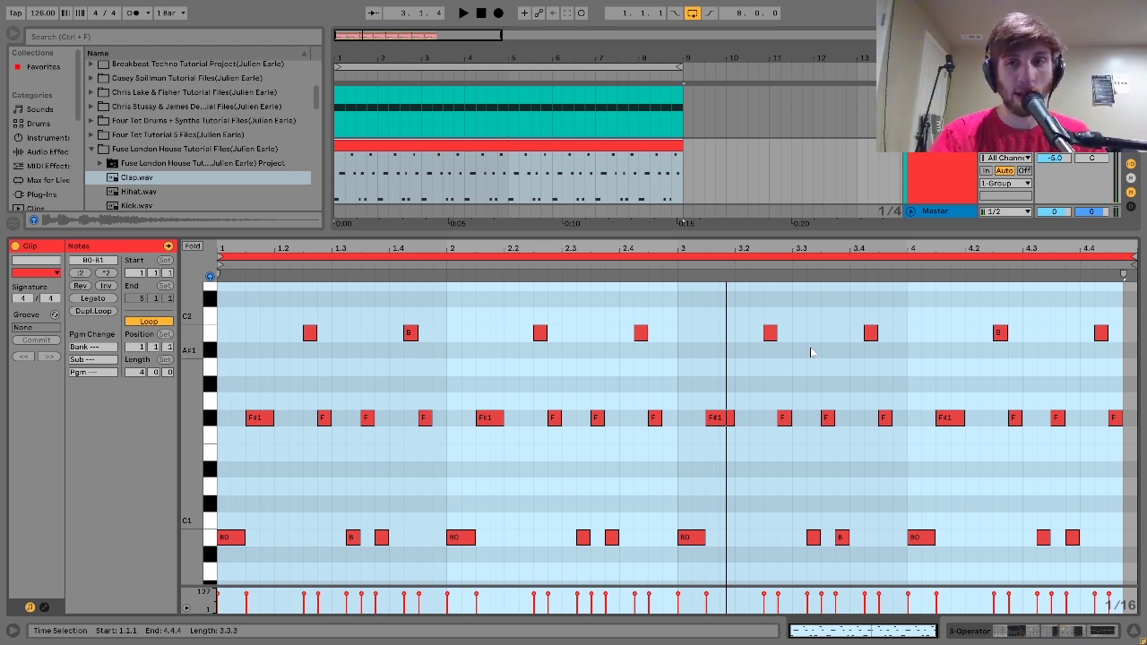
scroll(1071, 154, "up", 1)
left_click(1072, 154)
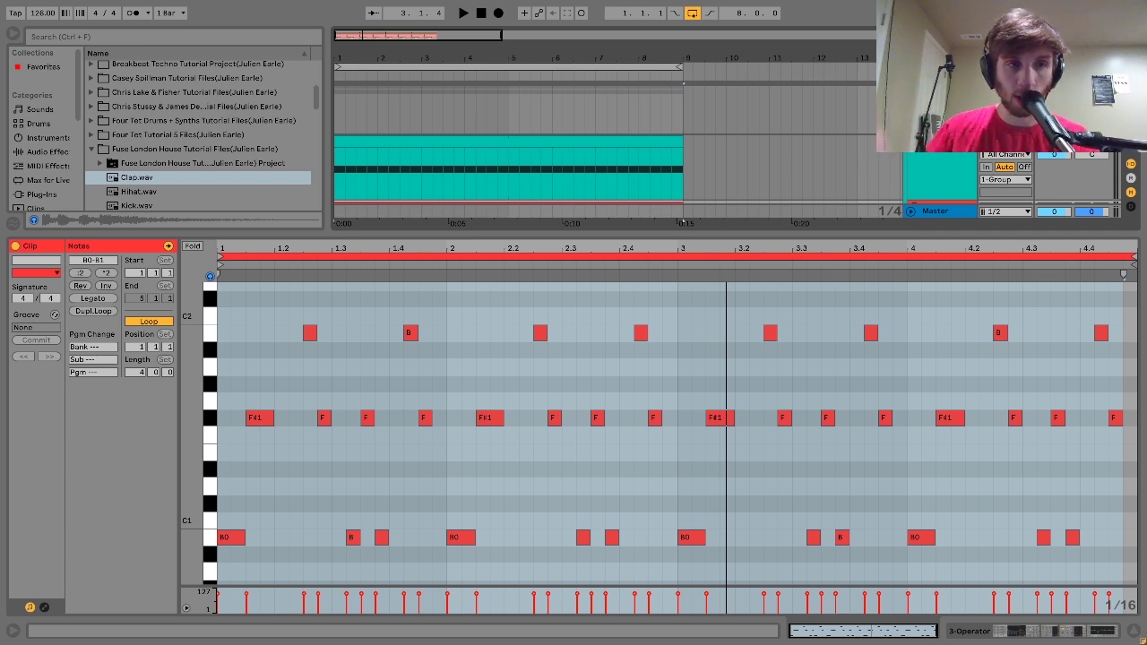
key("space")
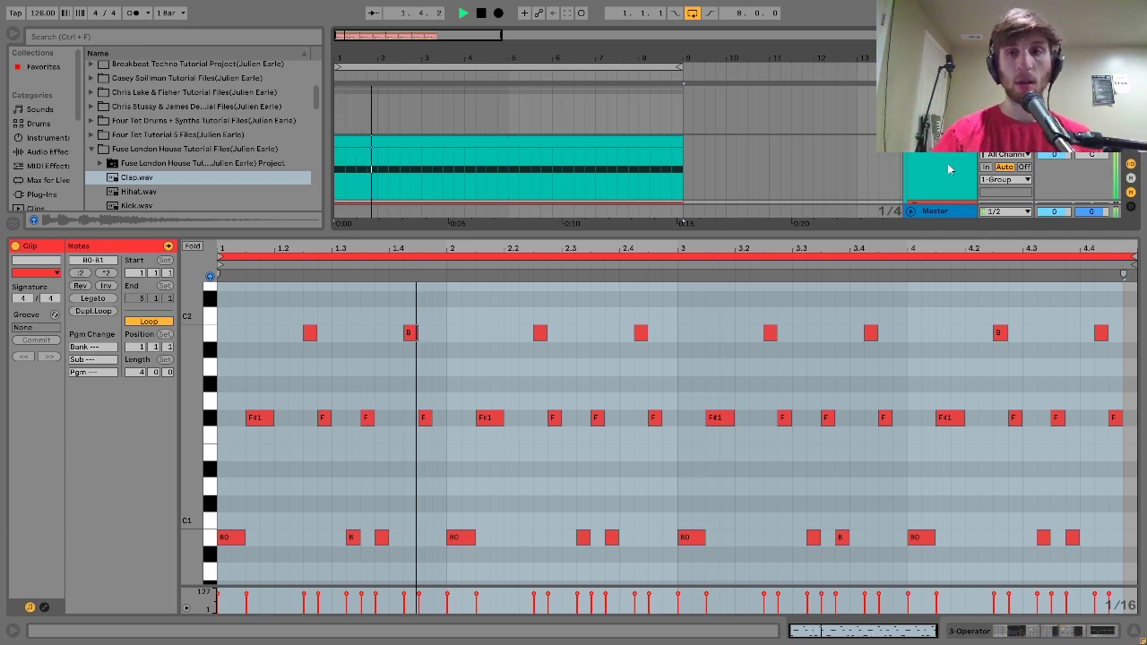
scroll(950, 169, "down", 1)
key("space")
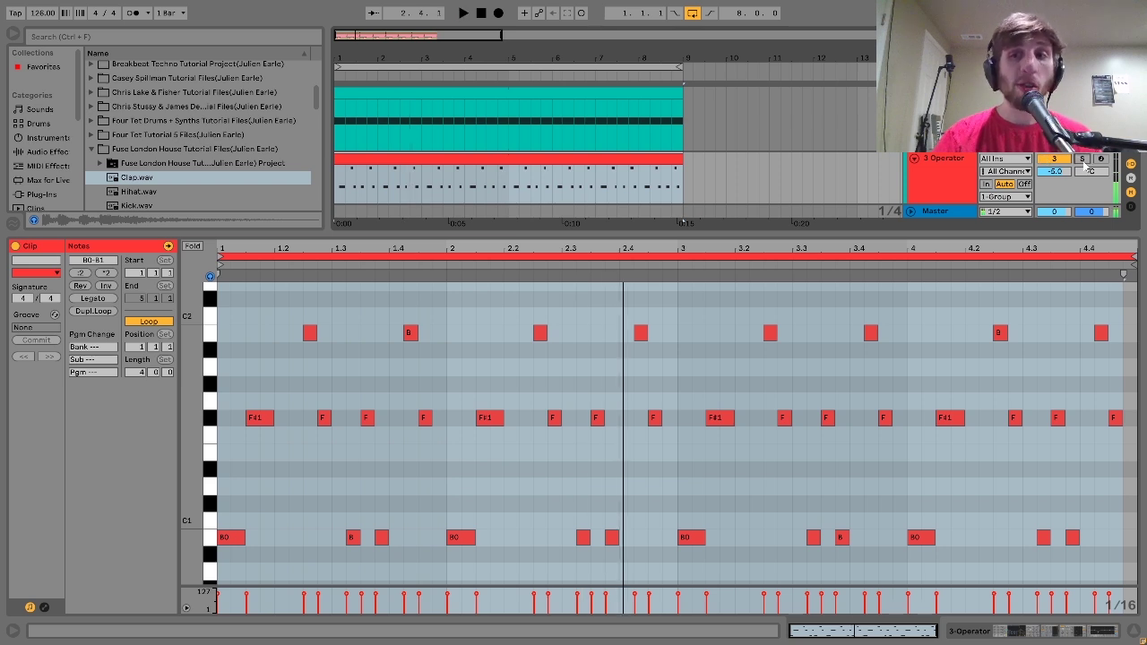
Step: Audition Operator's oscillator C by switching it off and back on during playback
left_click(942, 167)
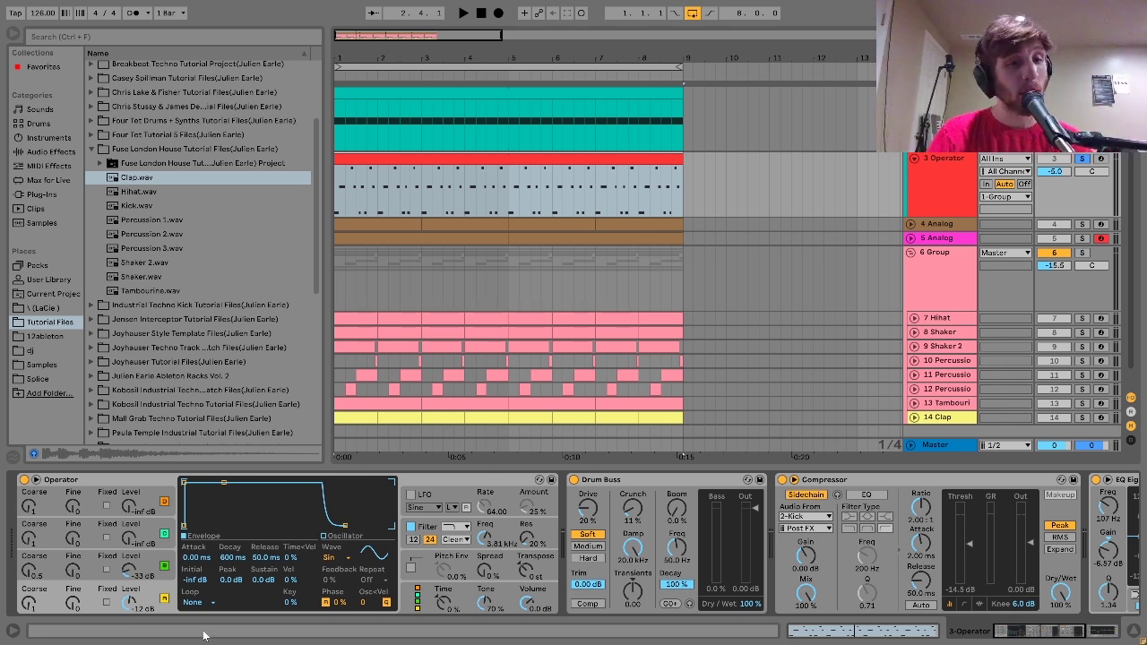
left_click(138, 577)
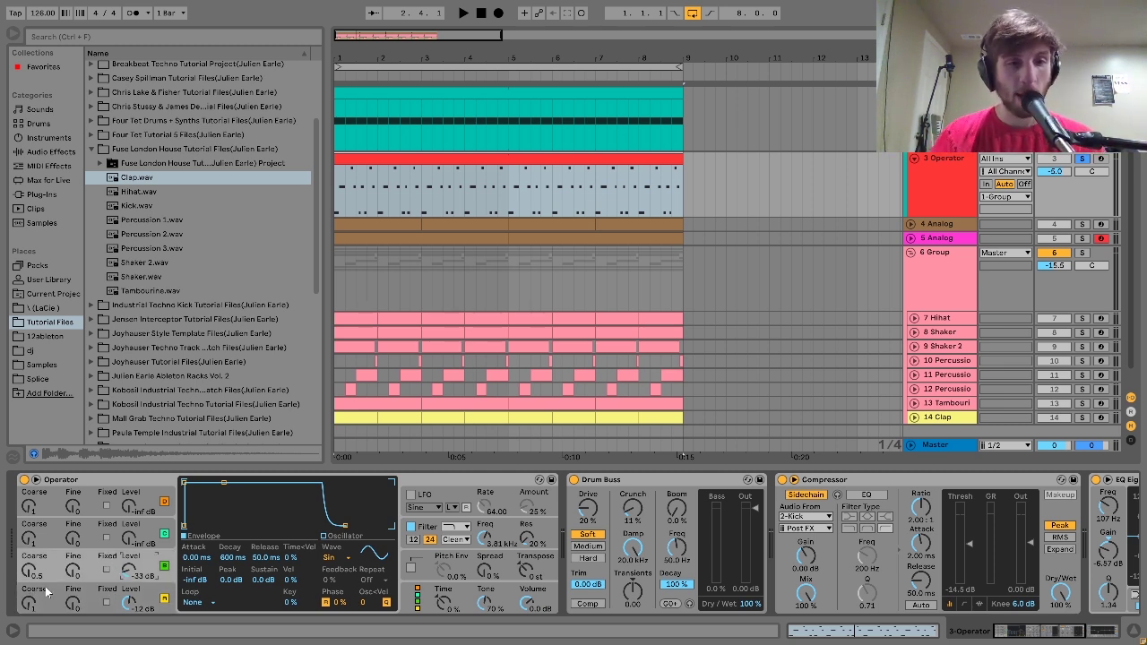
left_click(164, 566)
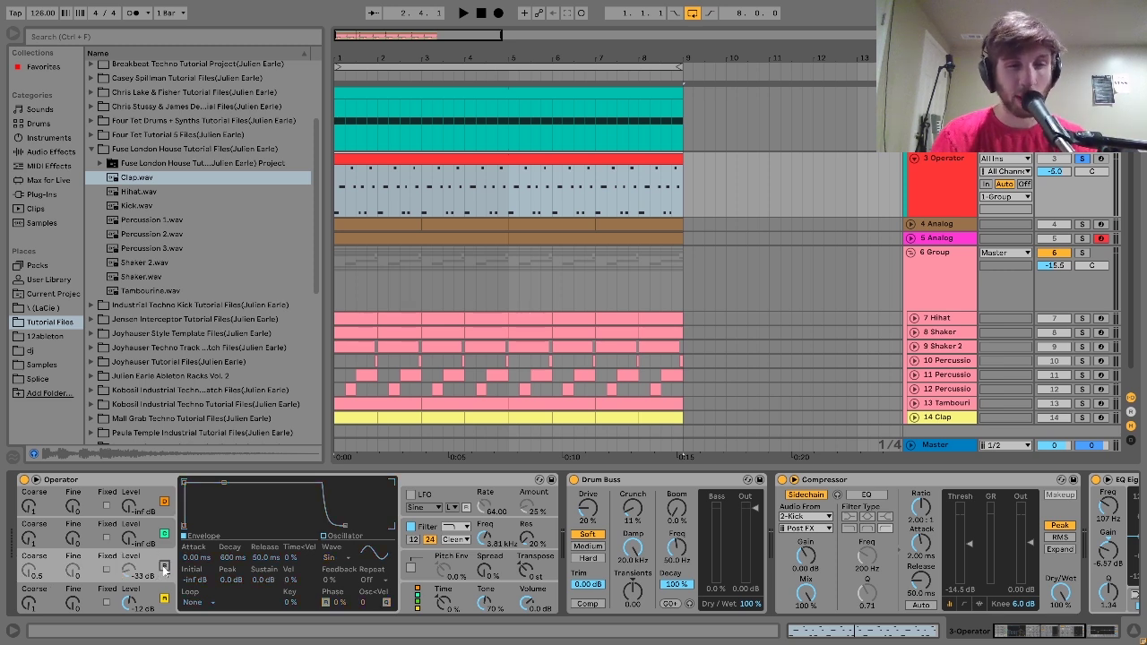
key("space")
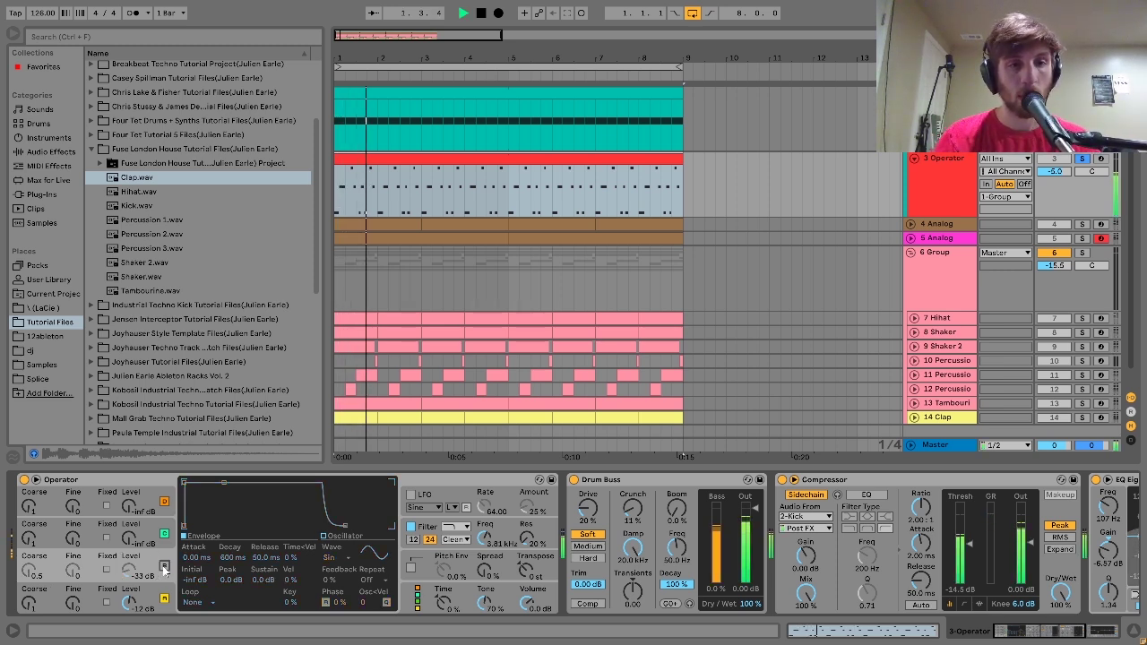
left_click(164, 567)
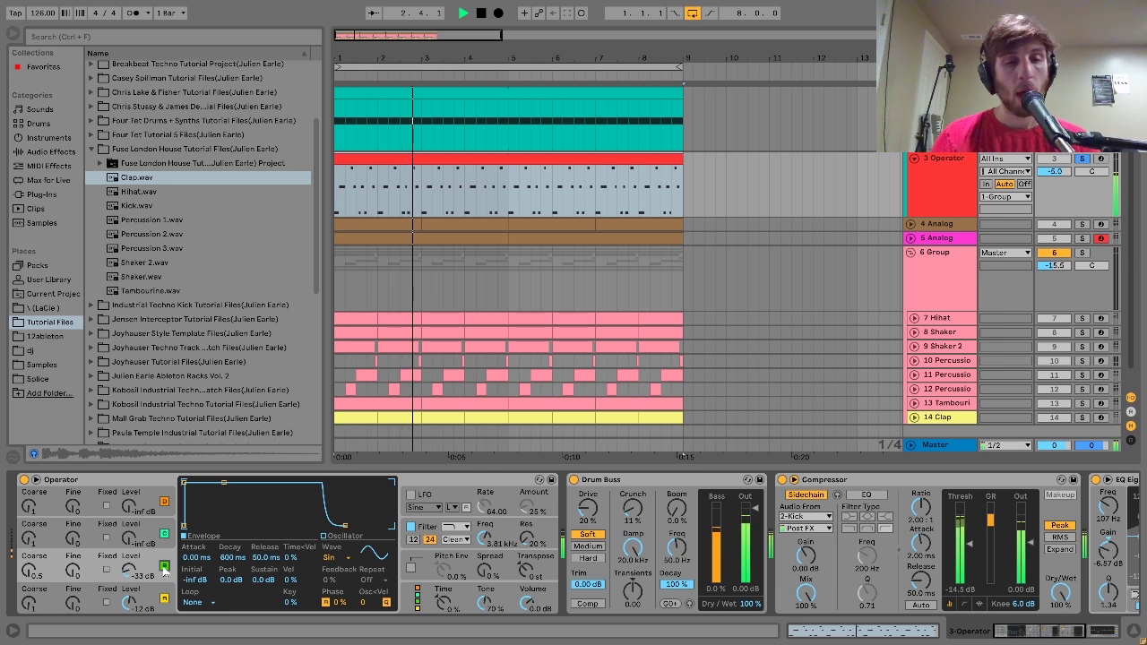
key("space")
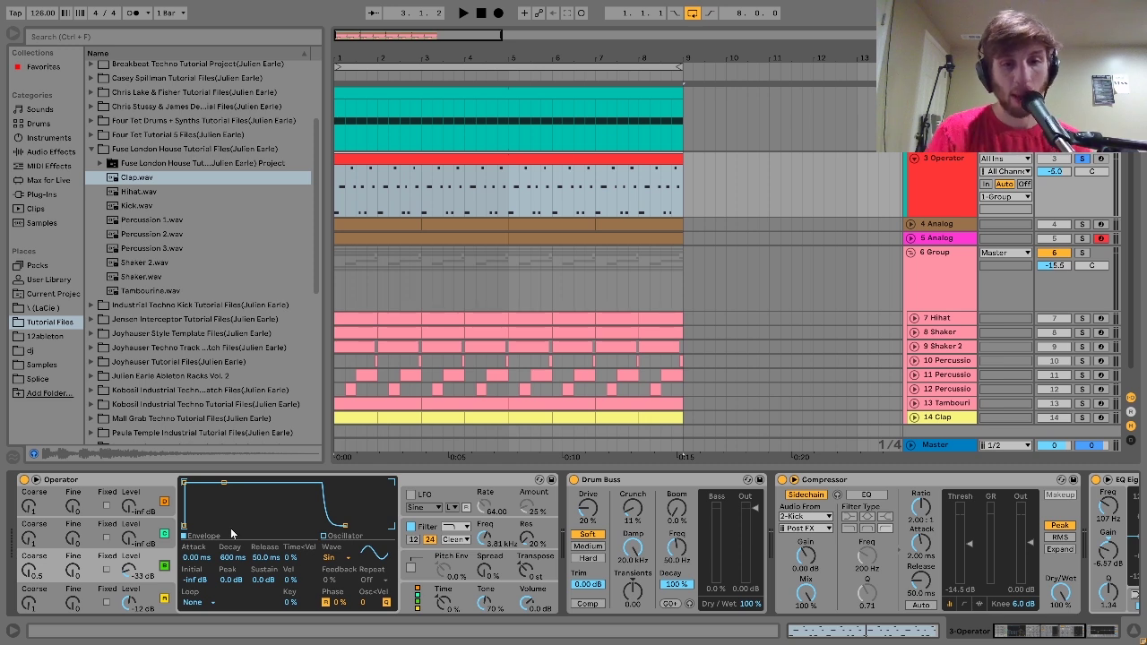
Step: Show Operator's filter envelope (600 ms decay, 0 % sustain) and compare filter off versus on
left_click(429, 533)
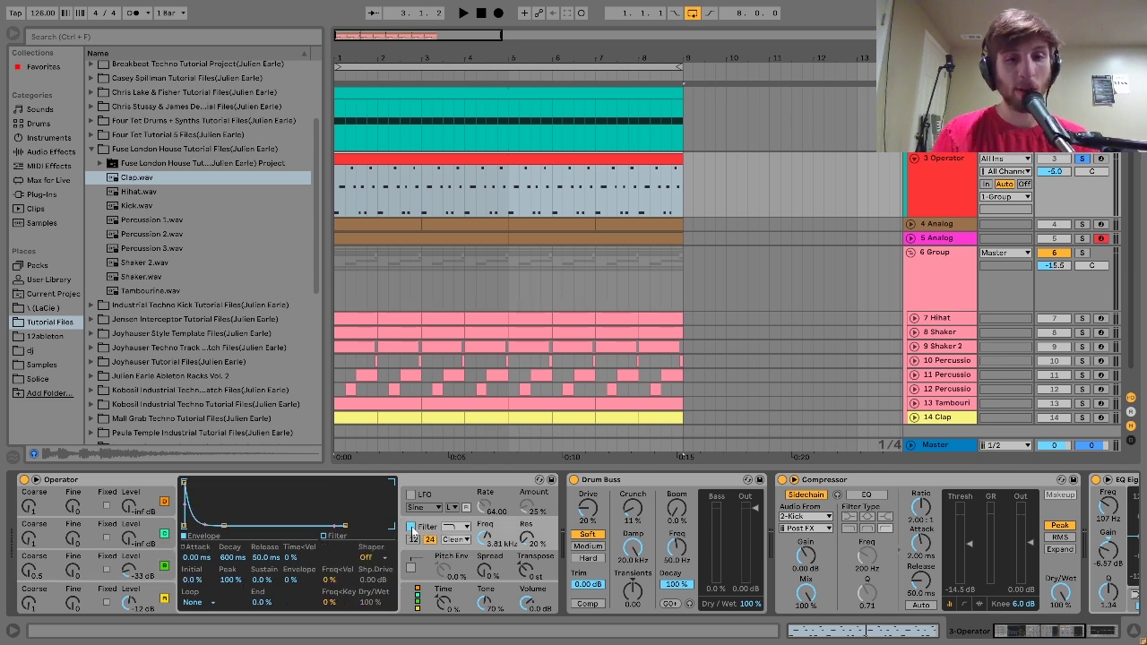
left_click(411, 529)
key("space")
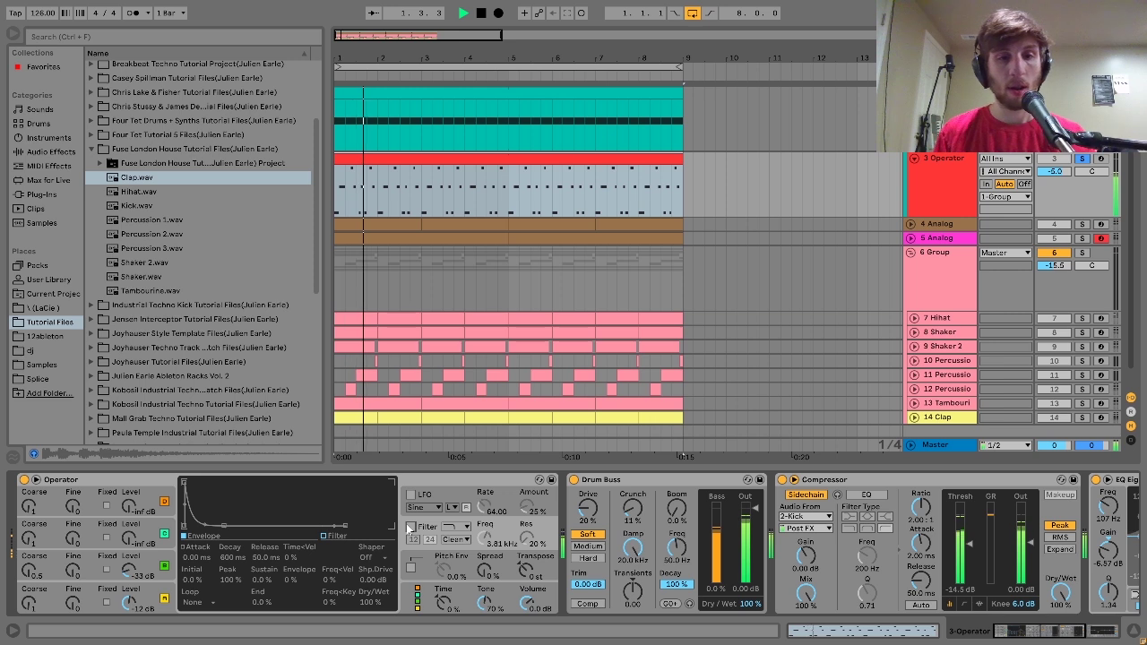
left_click(411, 529)
key("space")
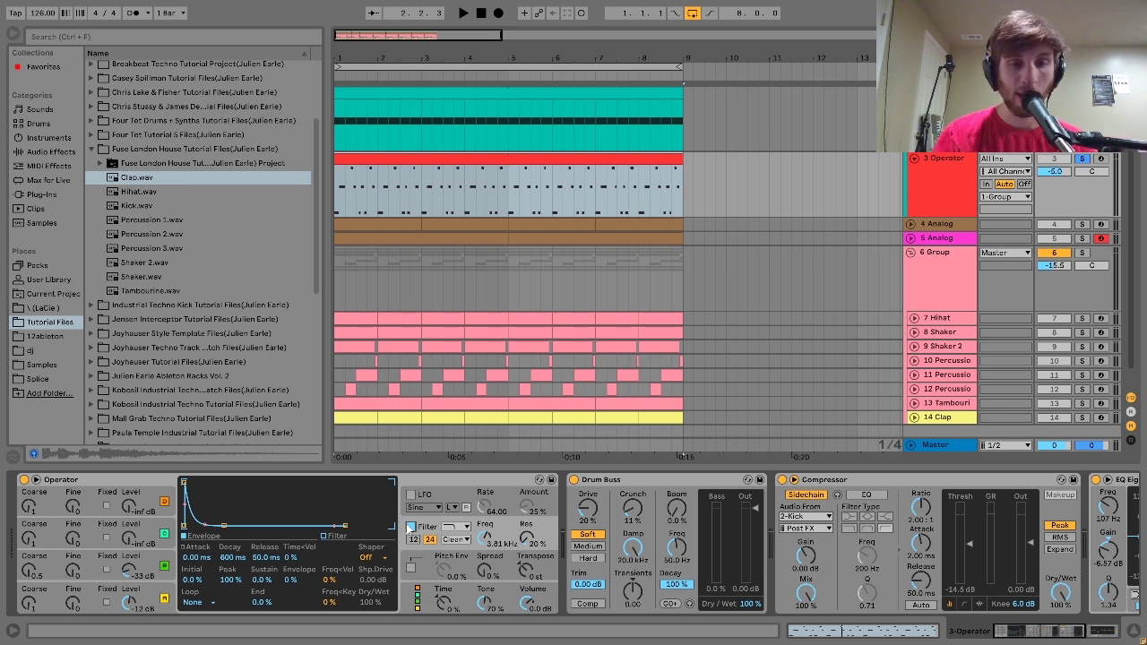
scroll(412, 529, "down", 3)
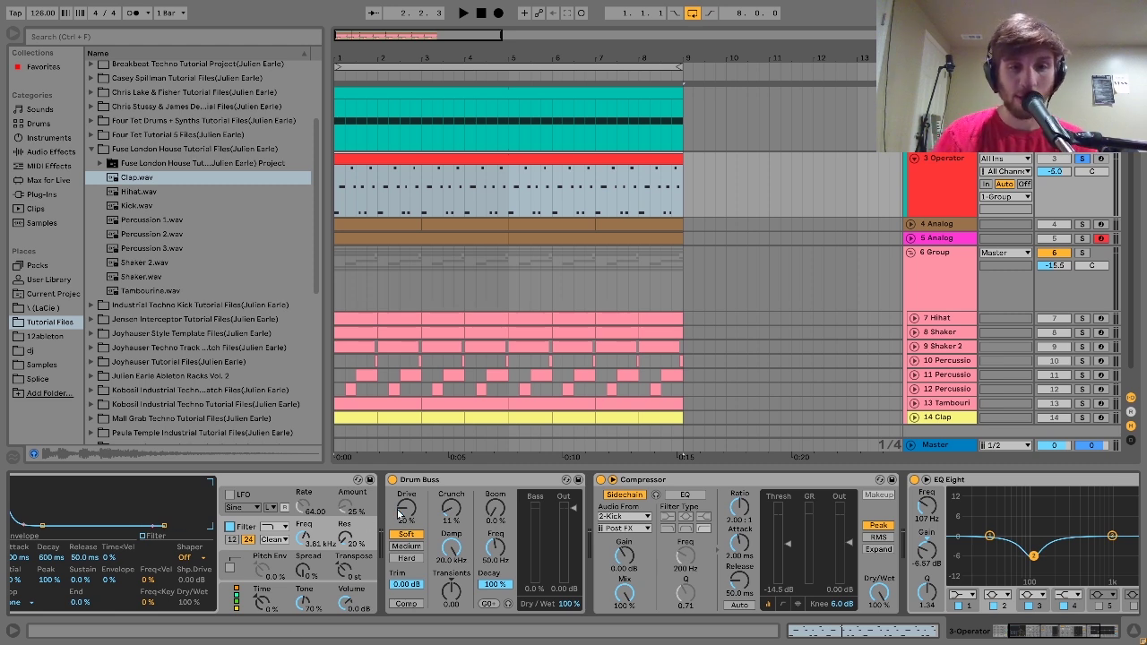
key("space")
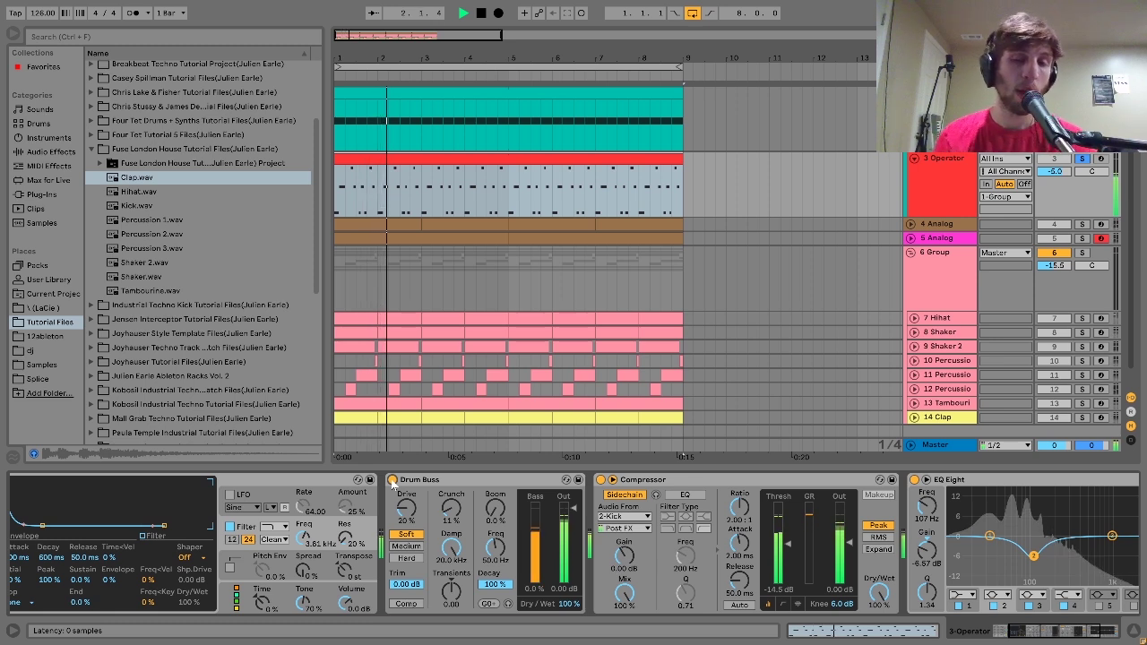
key("space")
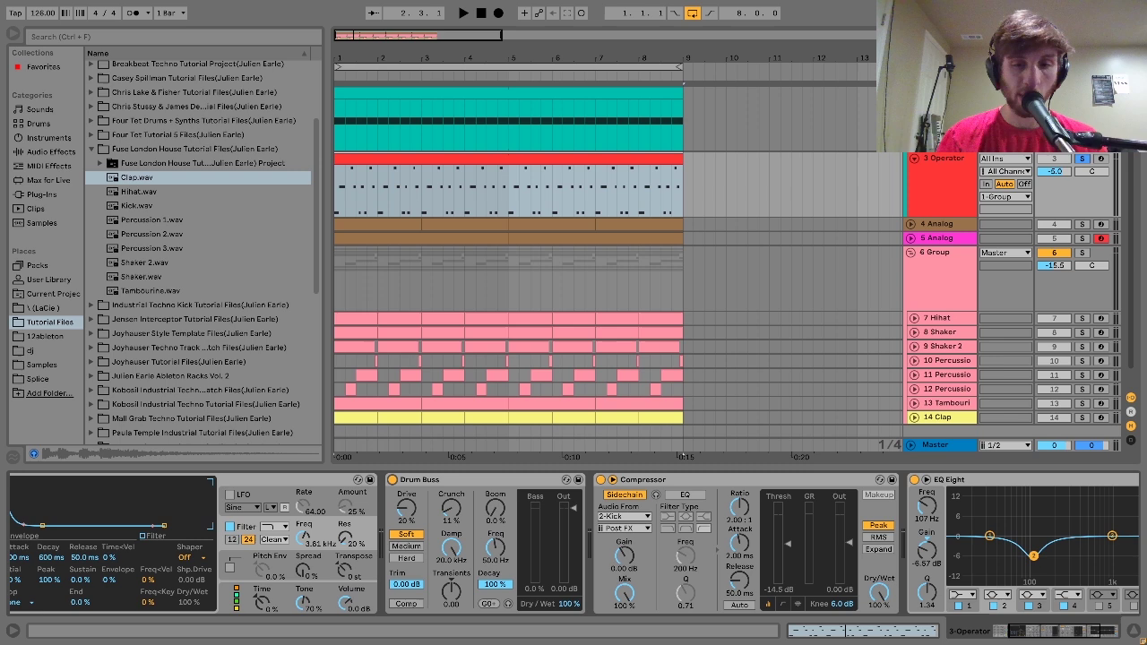
scroll(621, 519, "right", 4)
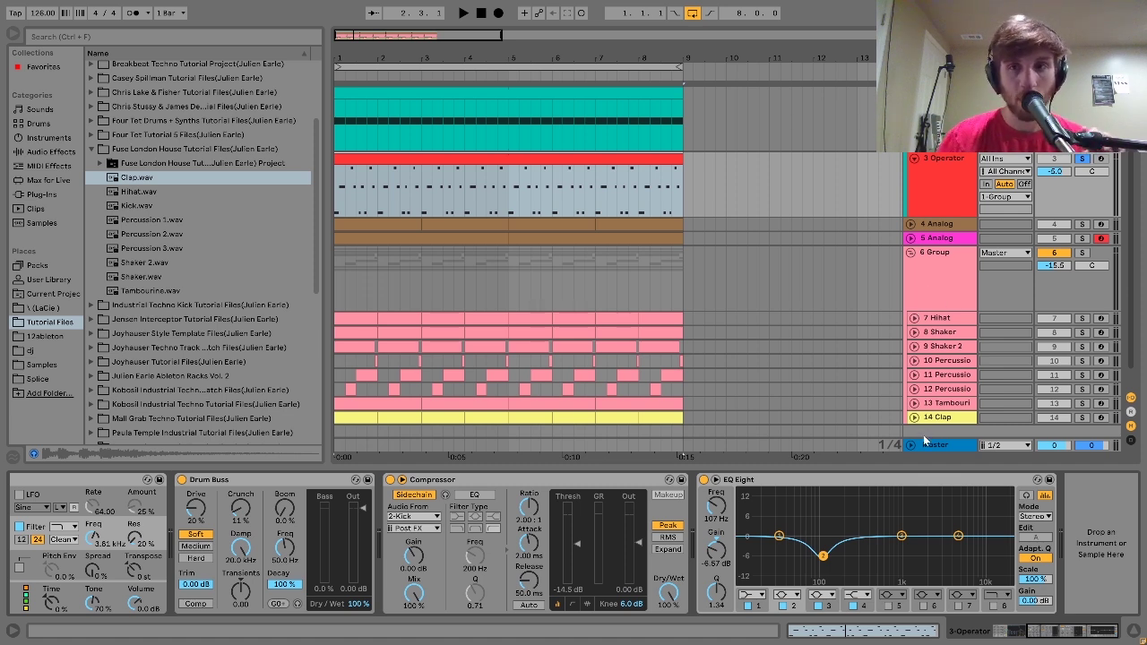
scroll(779, 159, "up", 2)
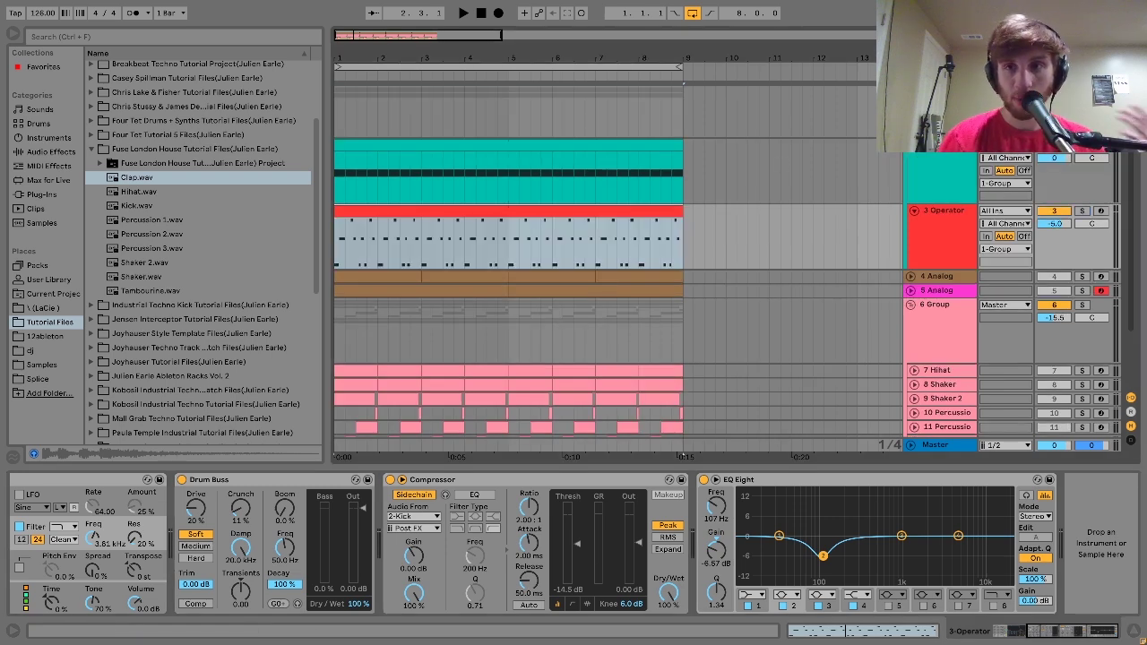
Step: Select the 1 Group drum bus and audition it with Drum Buss bypassed, then re-enabled
key("Up")
key("Up")
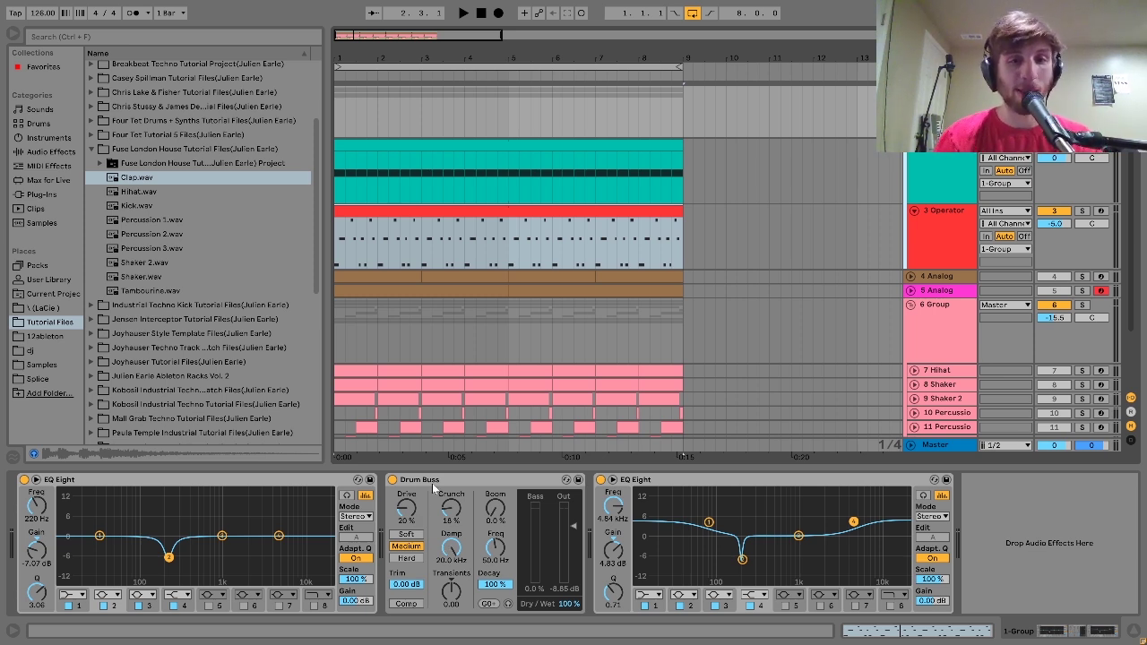
left_click(392, 479)
key("space")
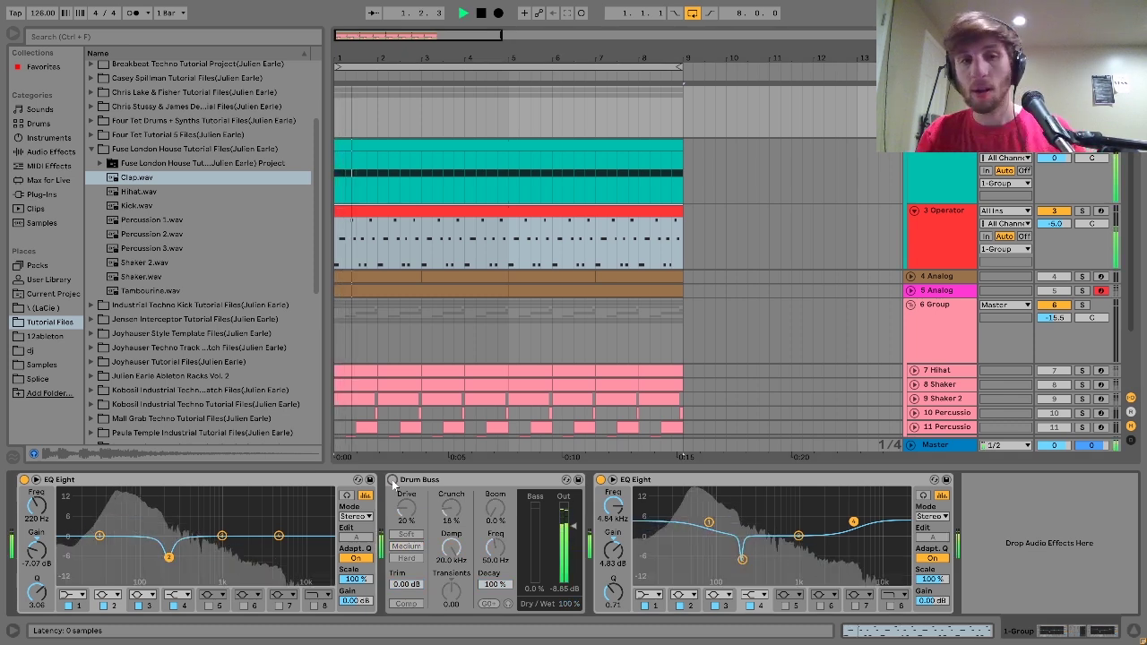
left_click(392, 480)
key("space")
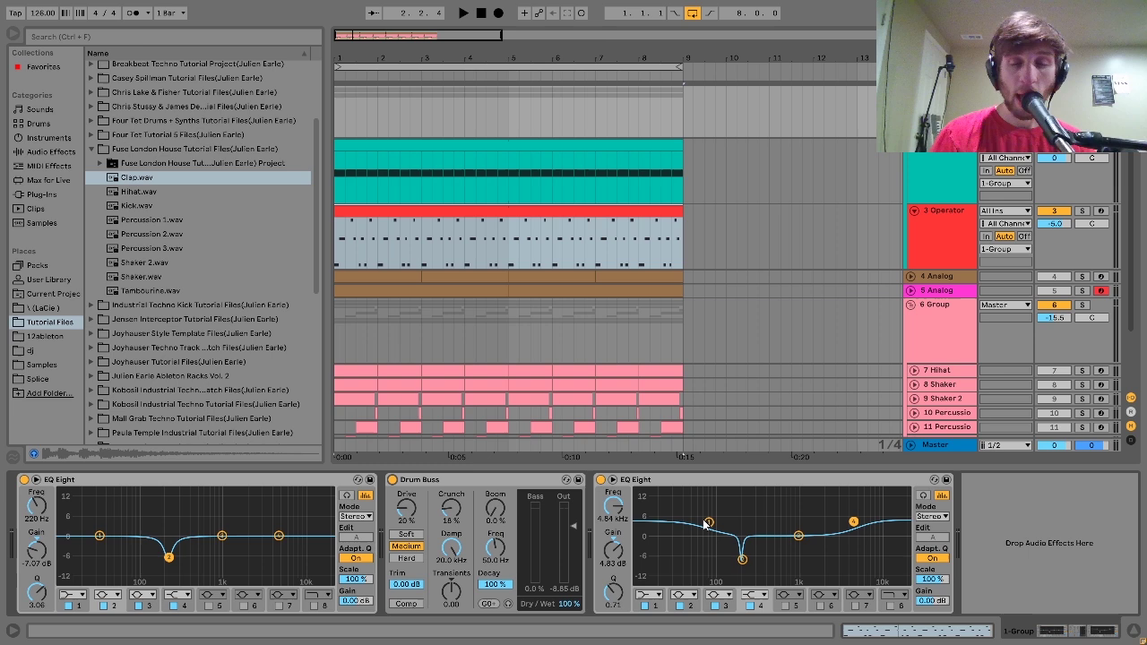
scroll(923, 244, "down", 2)
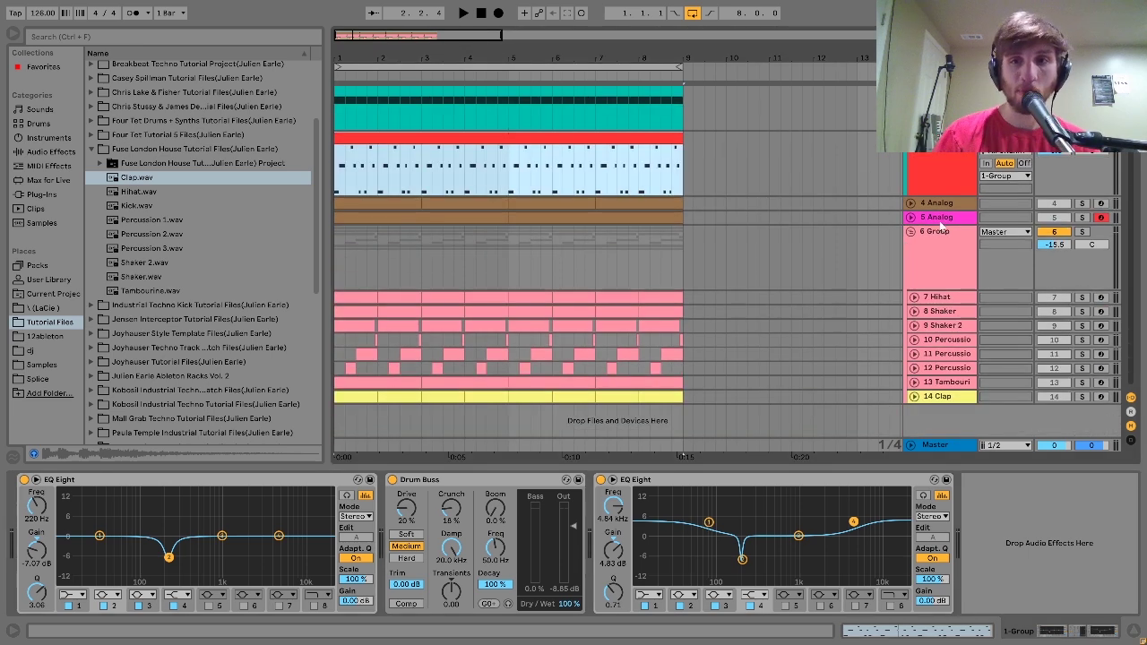
Step: Unfold the 4 Analog track and solo both 4 Analog and 5 Analog during playback
left_click(944, 205)
double_click(944, 204)
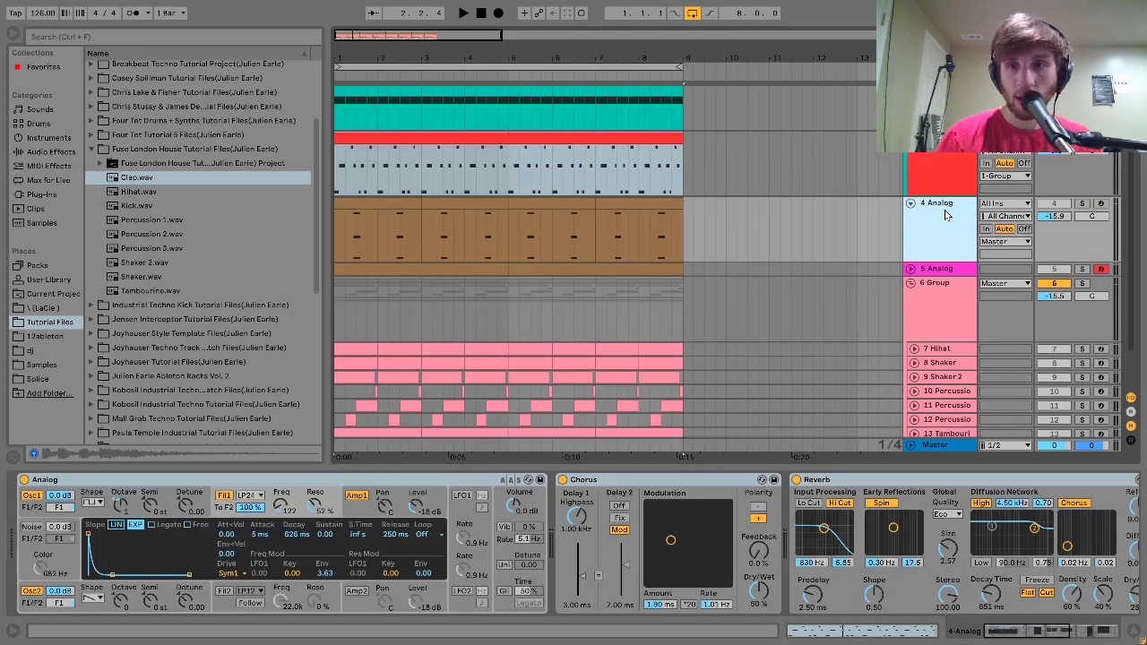
left_click(1081, 268)
left_click(1081, 204, "ctrl")
key("space")
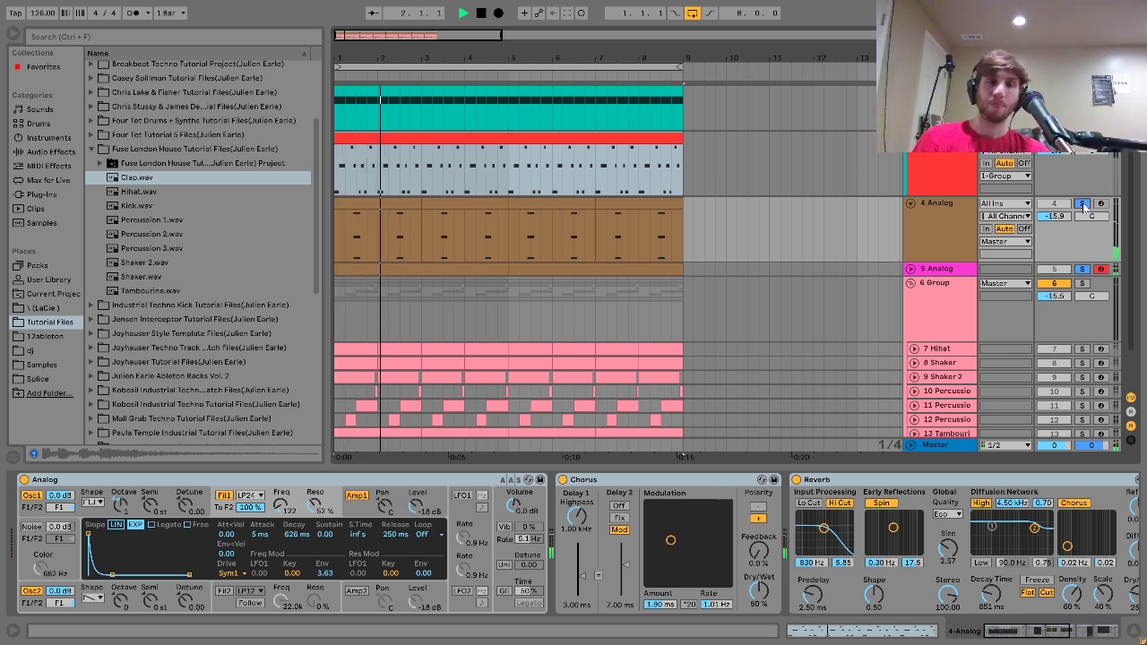
Step: Open the first 4 Analog clip and shift its D3 note down an octave and back
left_click(395, 204)
key("space")
double_click(395, 204)
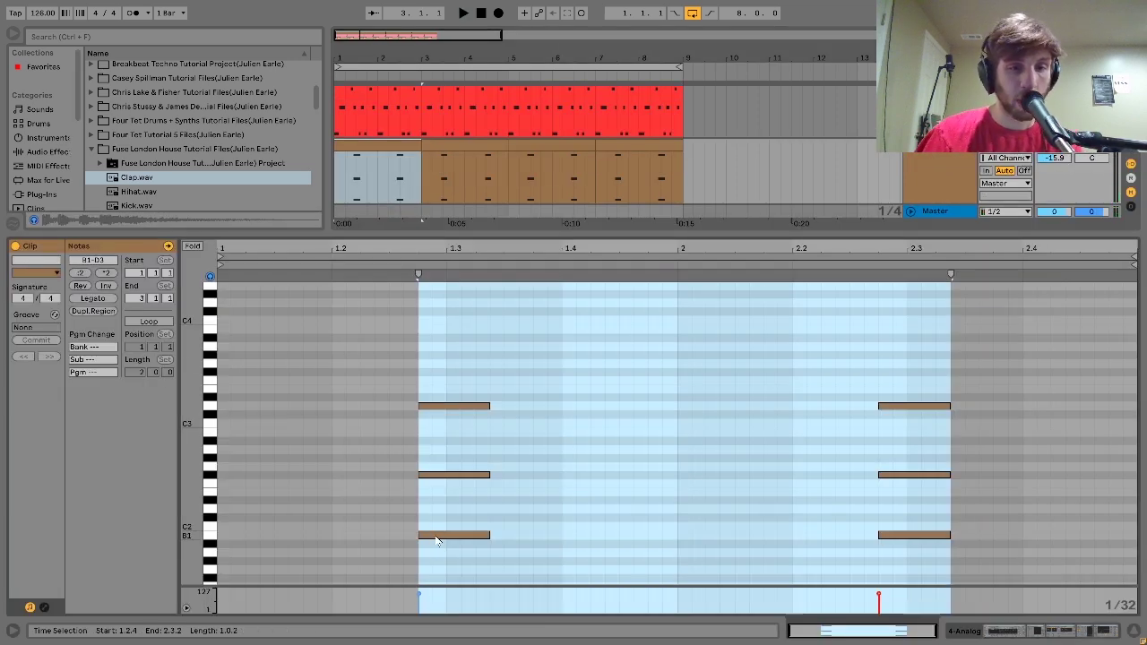
left_click(441, 408)
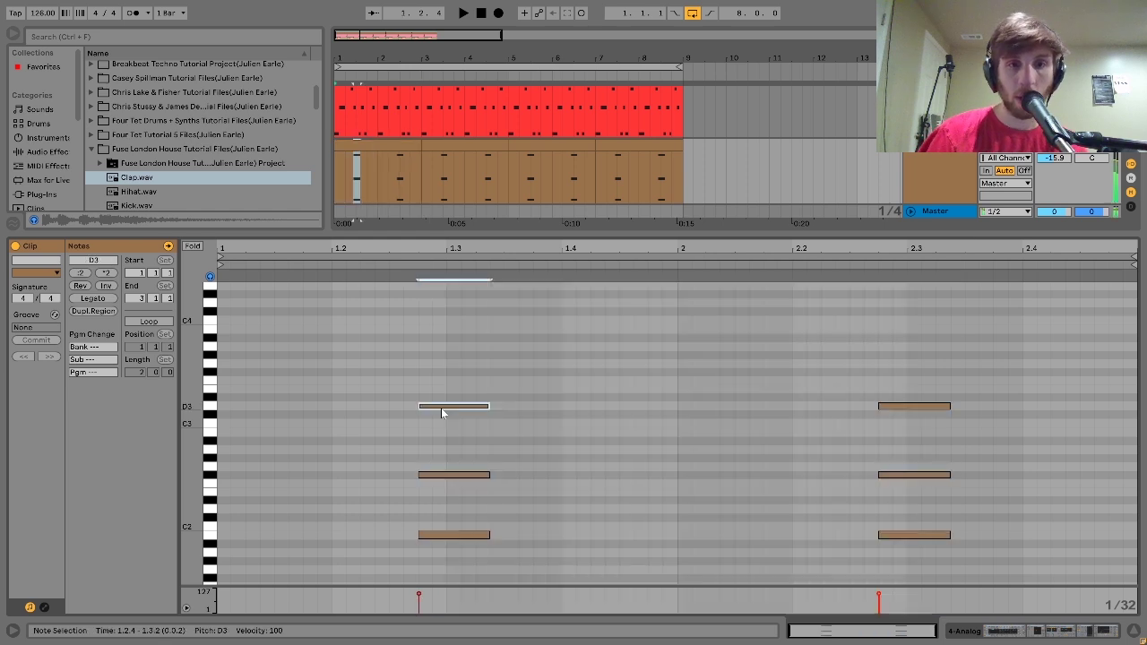
key("shift+Down")
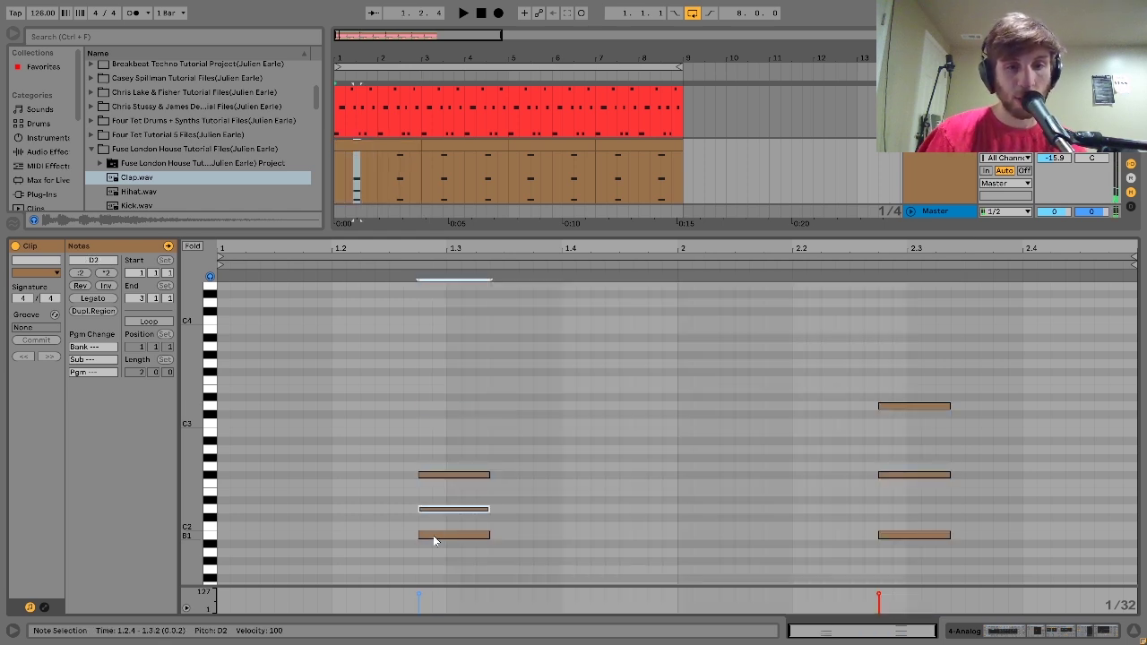
key("shift+Up")
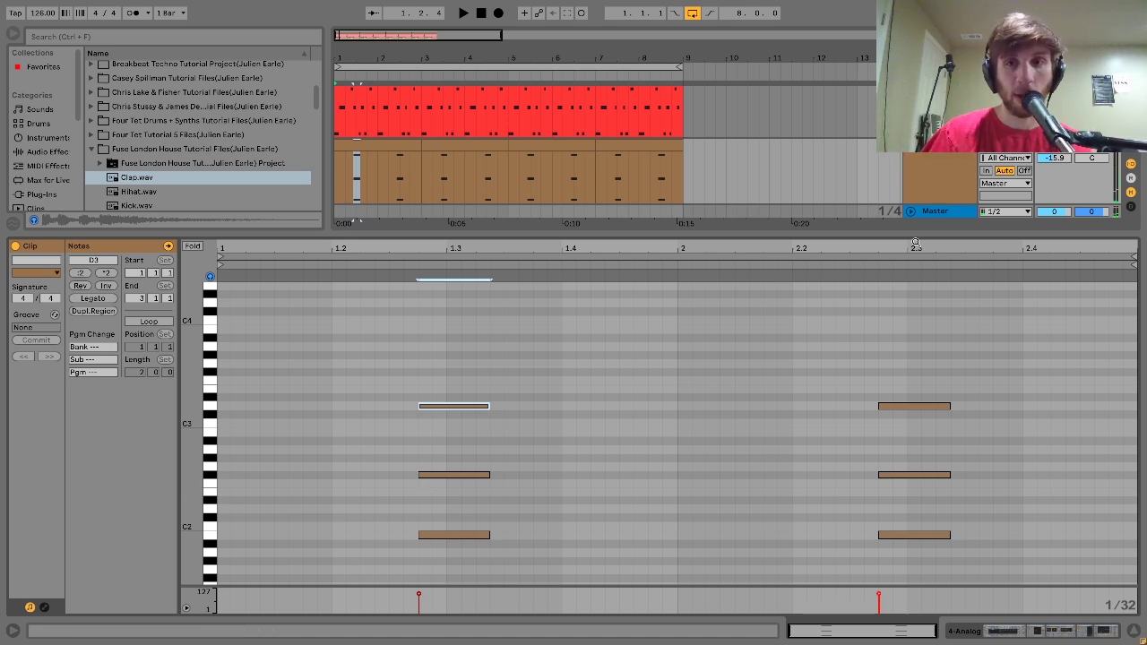
double_click(930, 171)
left_click(911, 219)
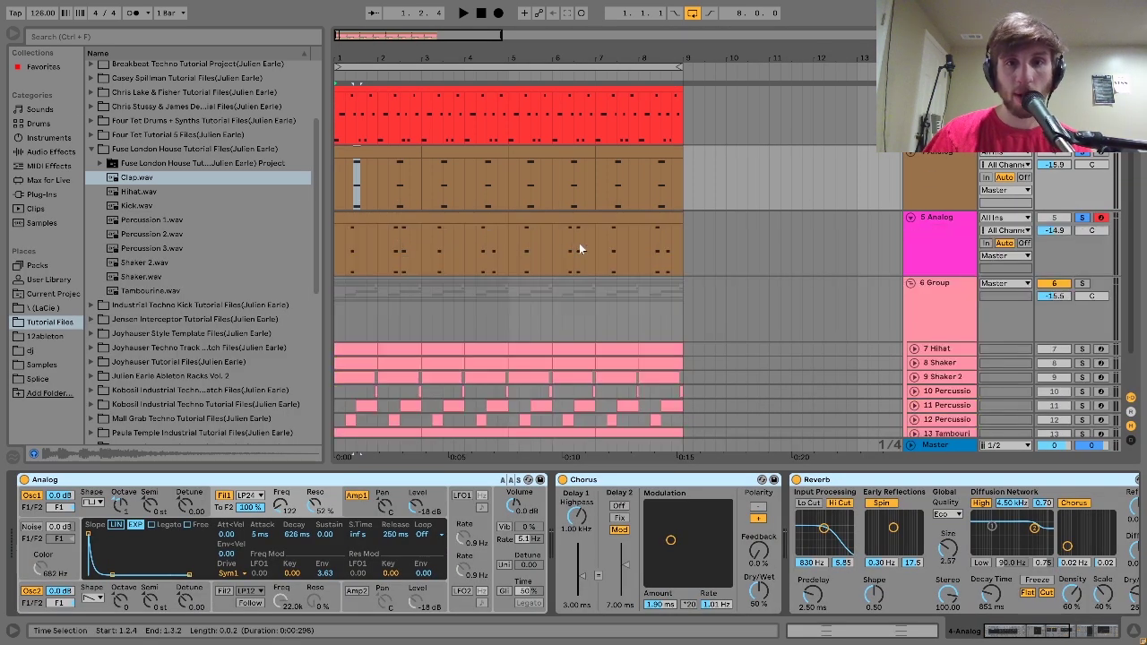
double_click(428, 221)
key("space")
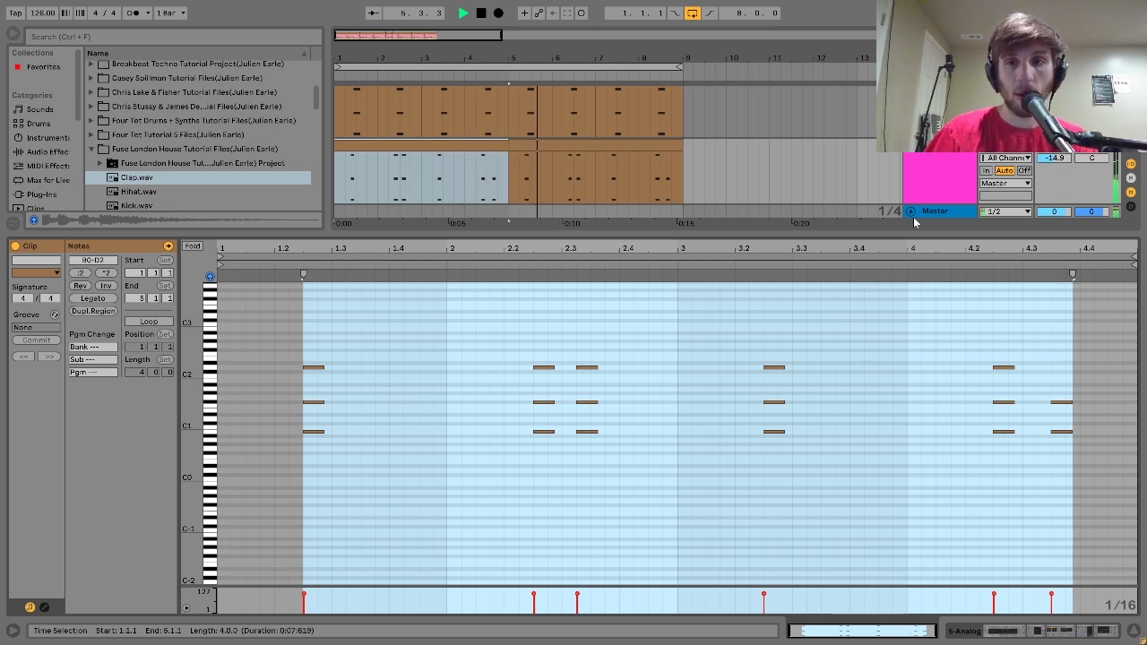
key("space")
left_click(1061, 412)
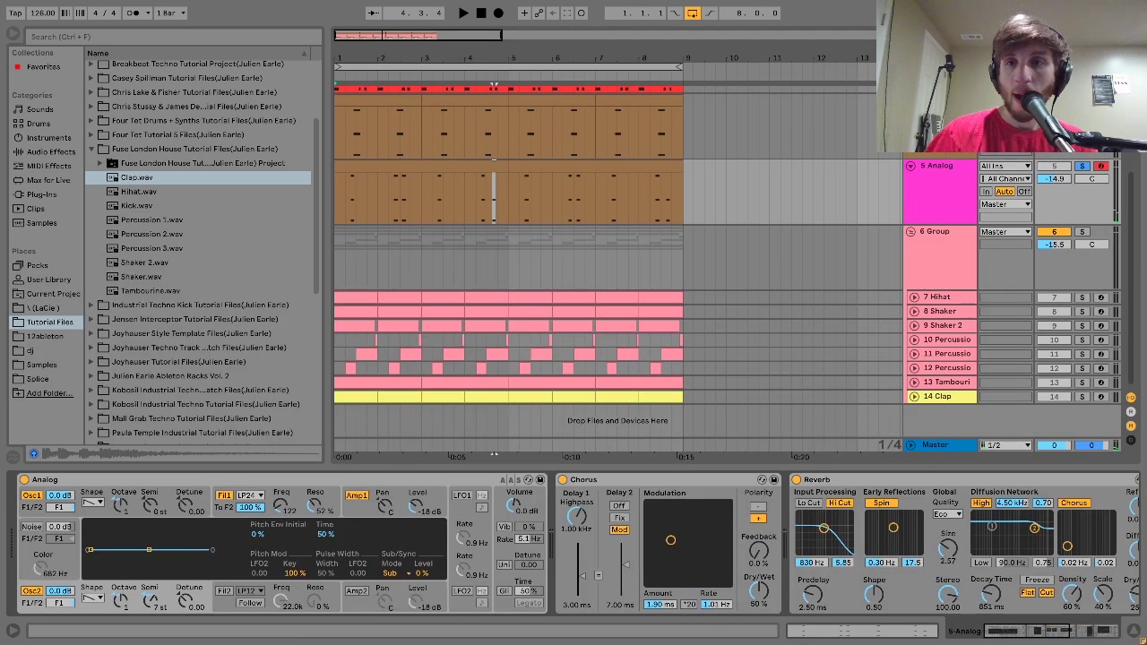
left_click(357, 495)
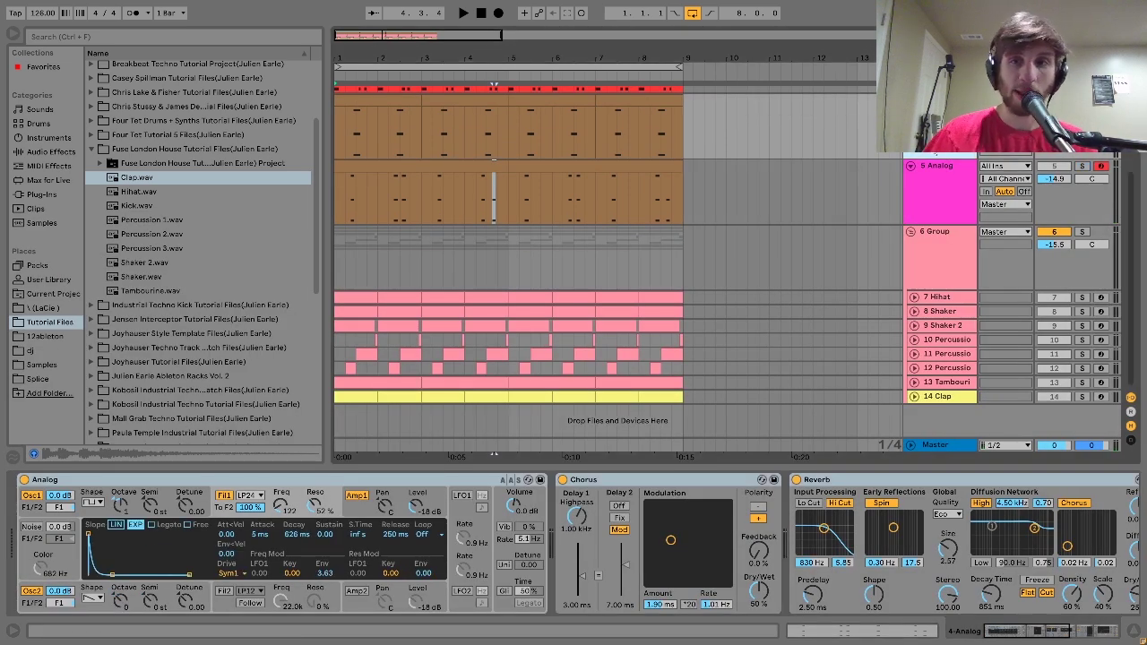
Step: Show the 4 Analog synth's Amp1 envelope: 5 ms attack, 835 ms decay, 169 ms release
left_click(369, 100)
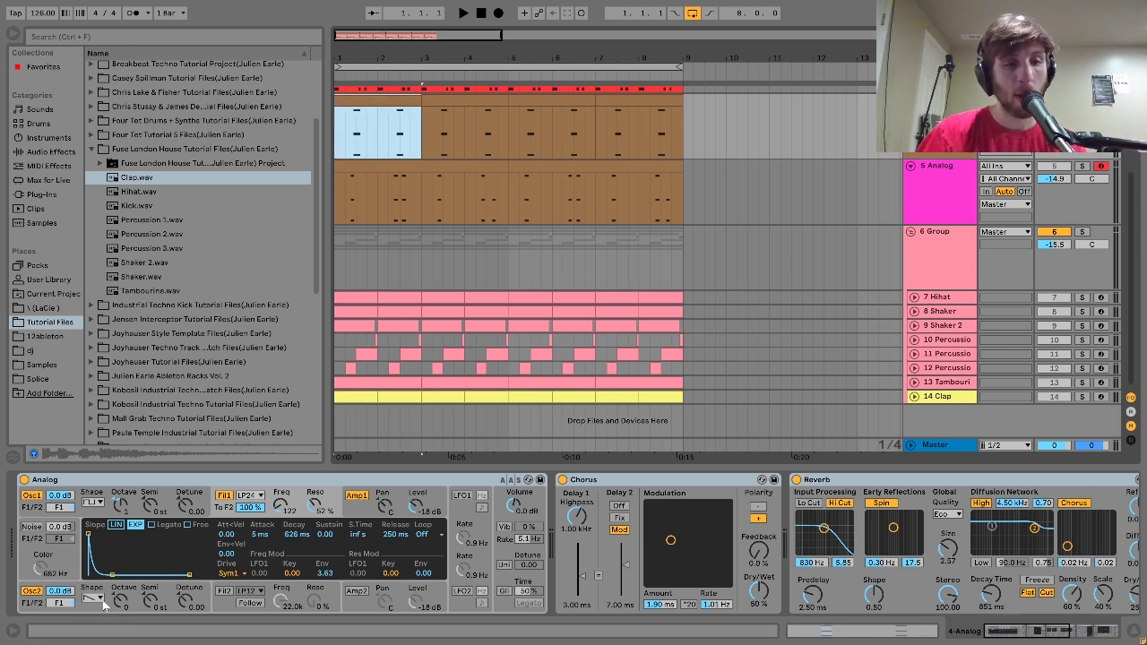
left_click(283, 502)
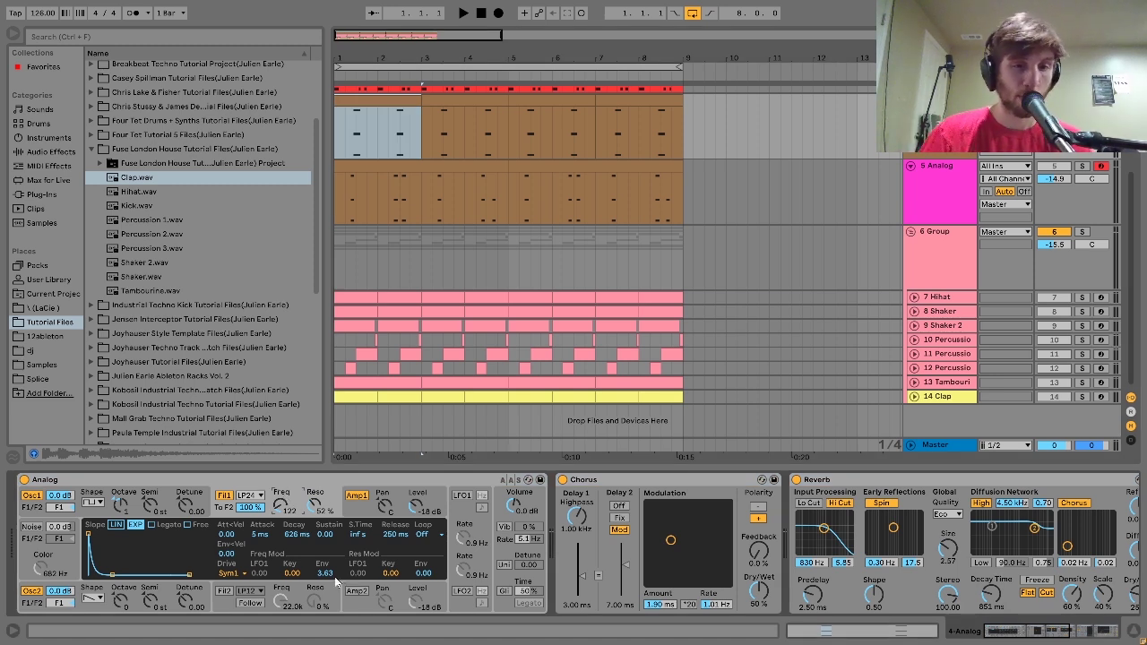
left_click(355, 512)
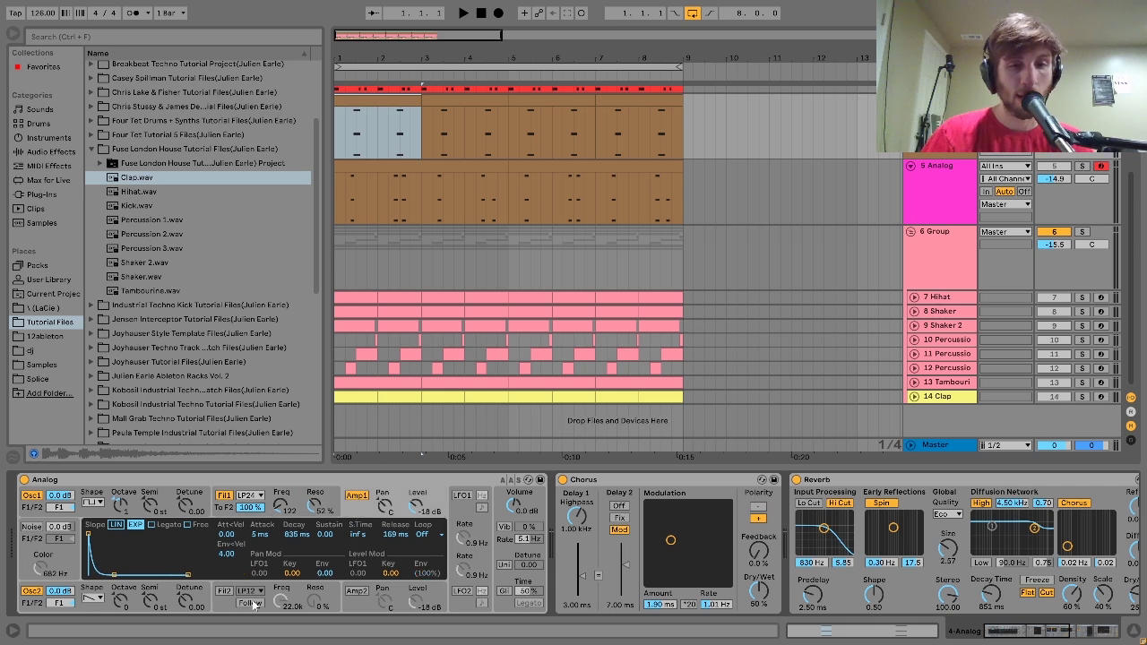
scroll(597, 513, "down", 5)
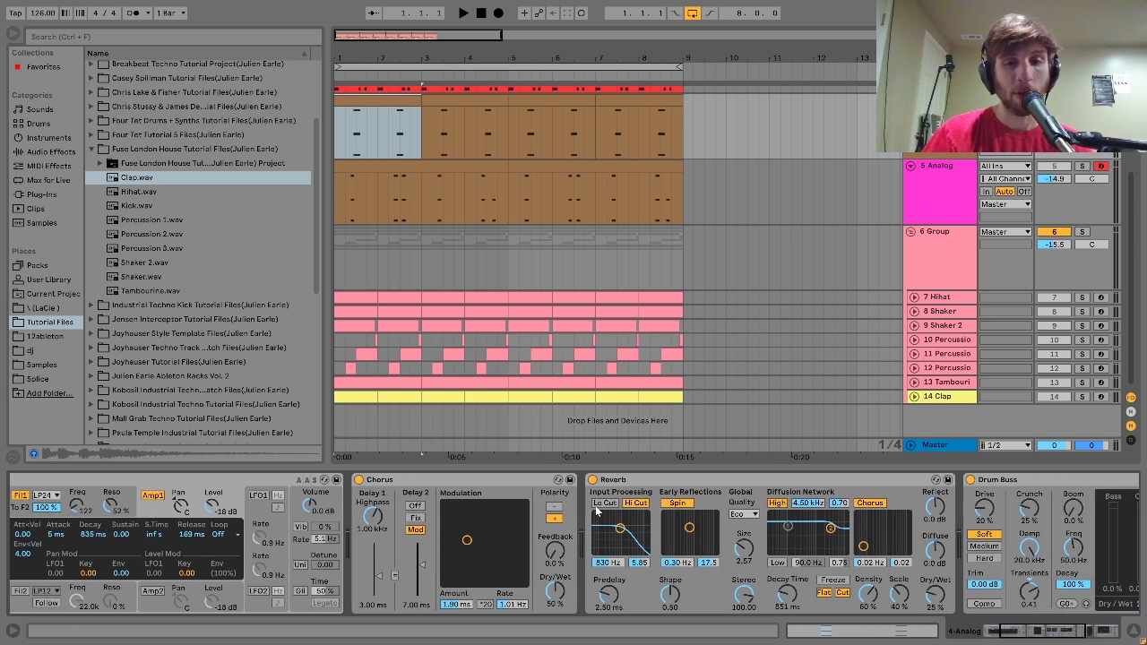
Step: Audition the stab's Reverb, Drum Buss and Auto Filter, then select the Auto Filter at 219 Hz
scroll(596, 511, "down", 4)
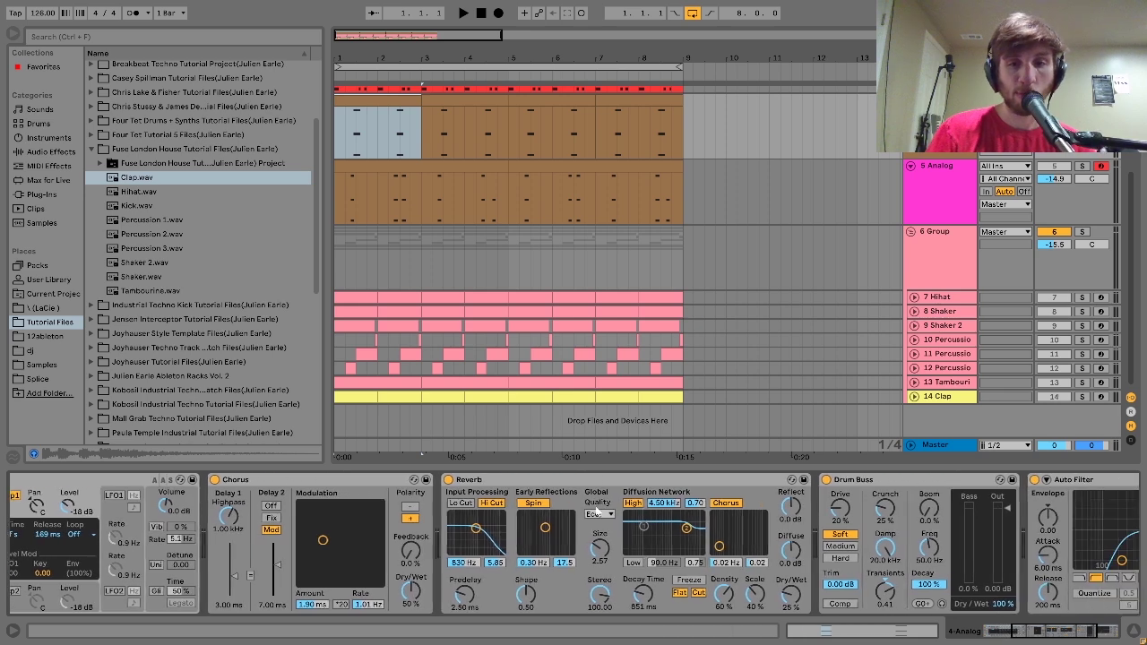
key("space")
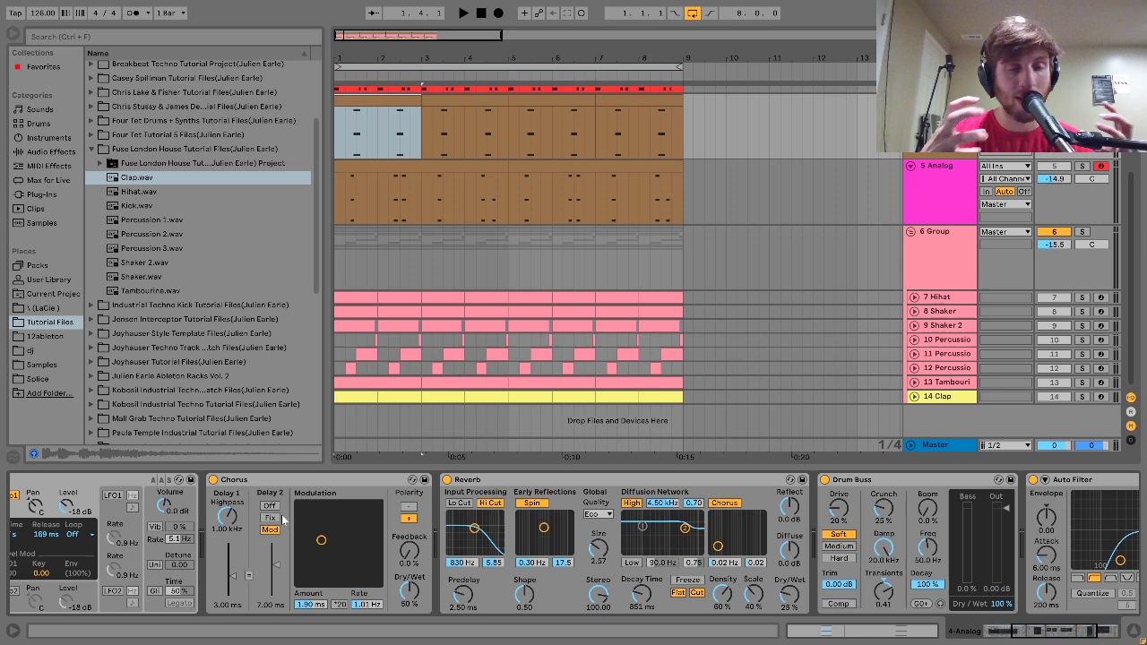
key("space")
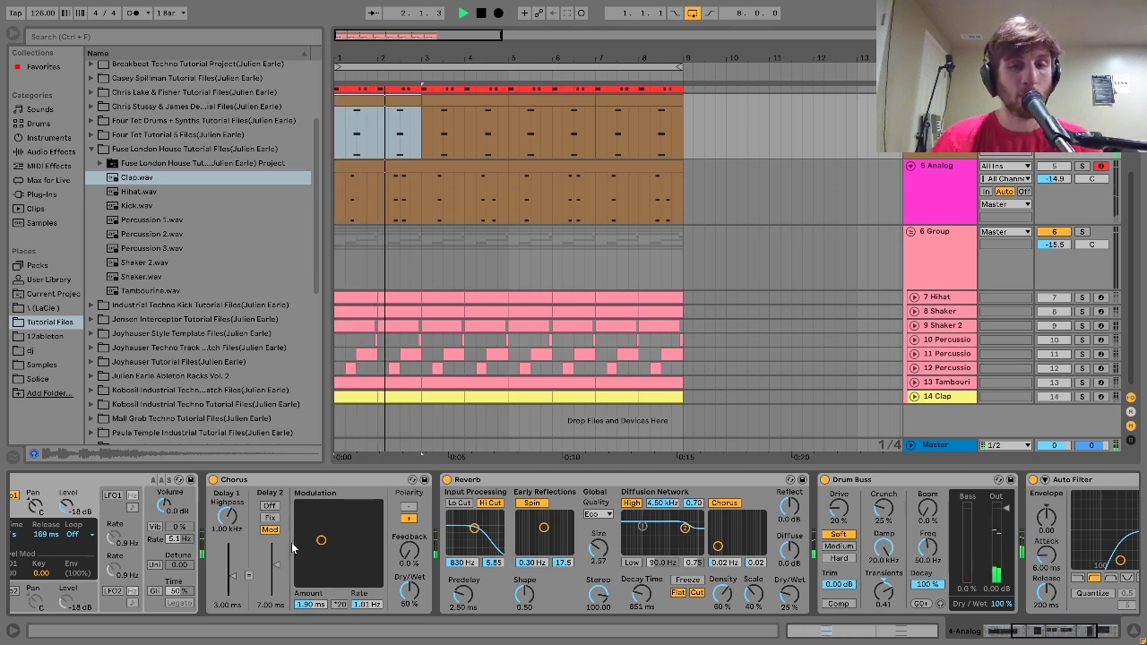
scroll(348, 531, "right", 5)
key("space")
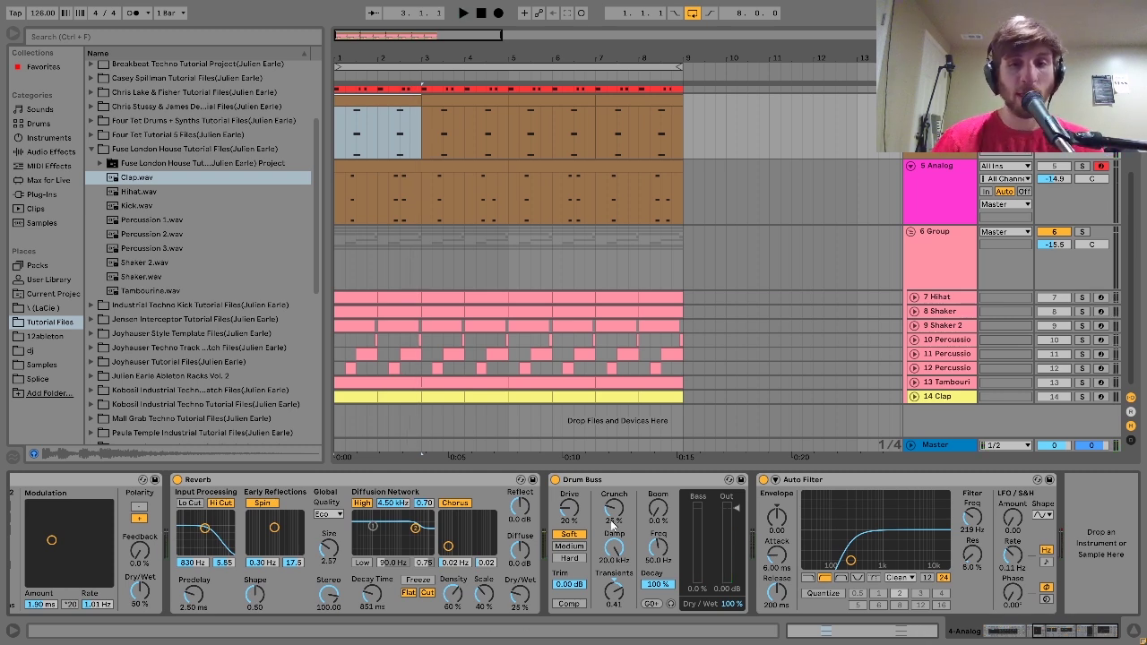
key("space")
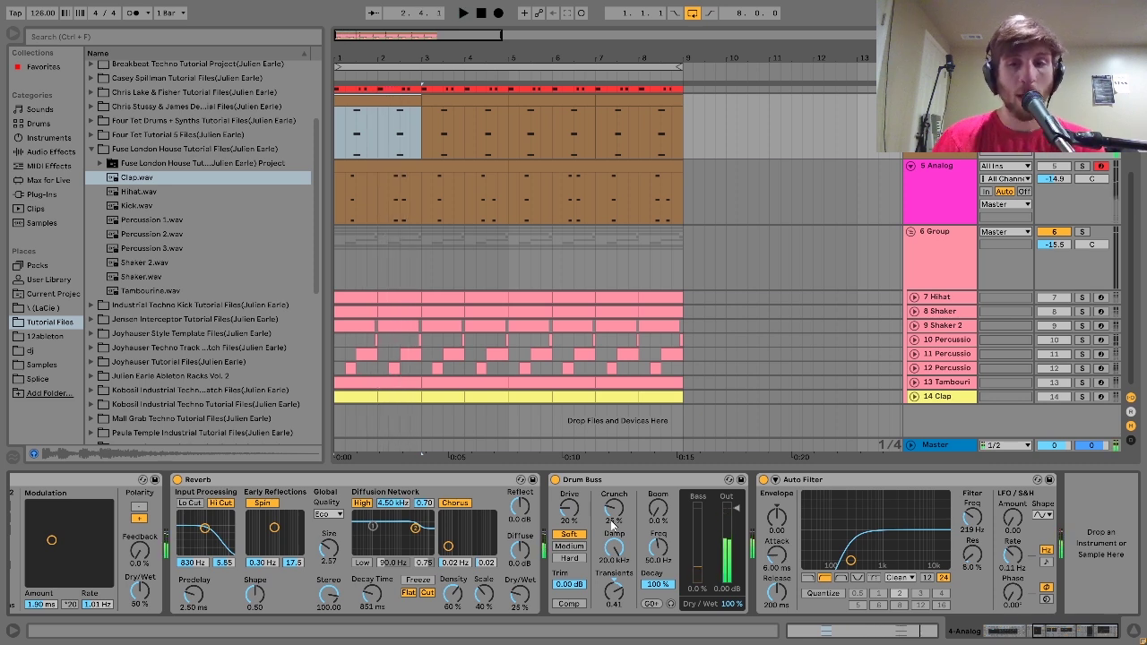
key("space")
left_click(825, 481)
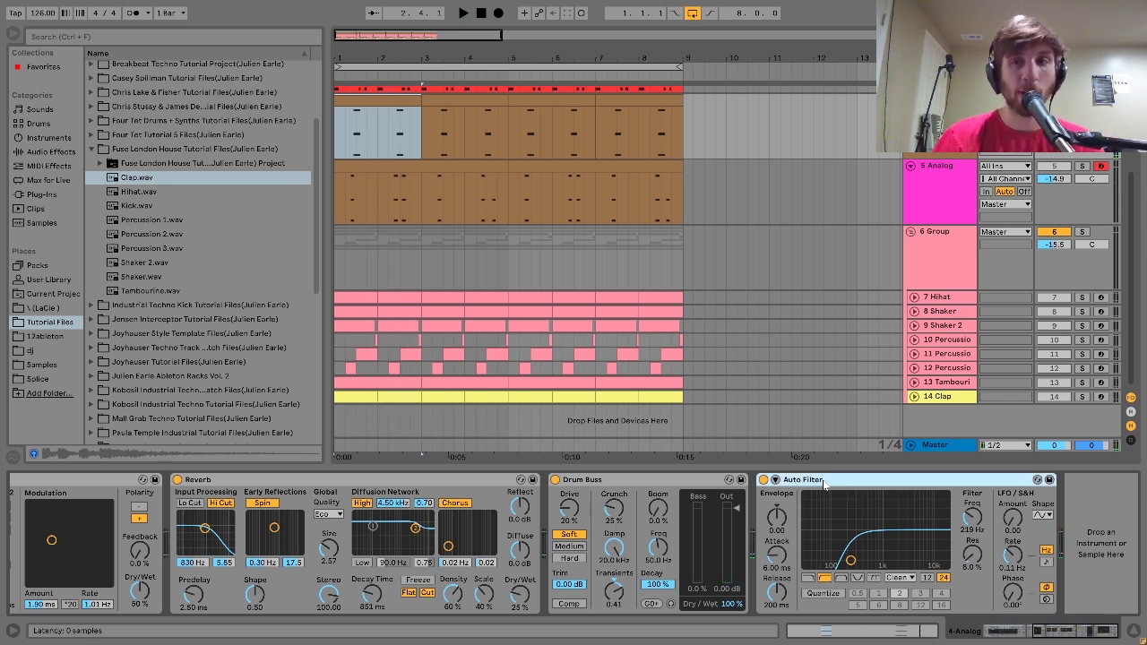
Step: Select and solo the 5 Analog track and audition it on its own
left_click(966, 173)
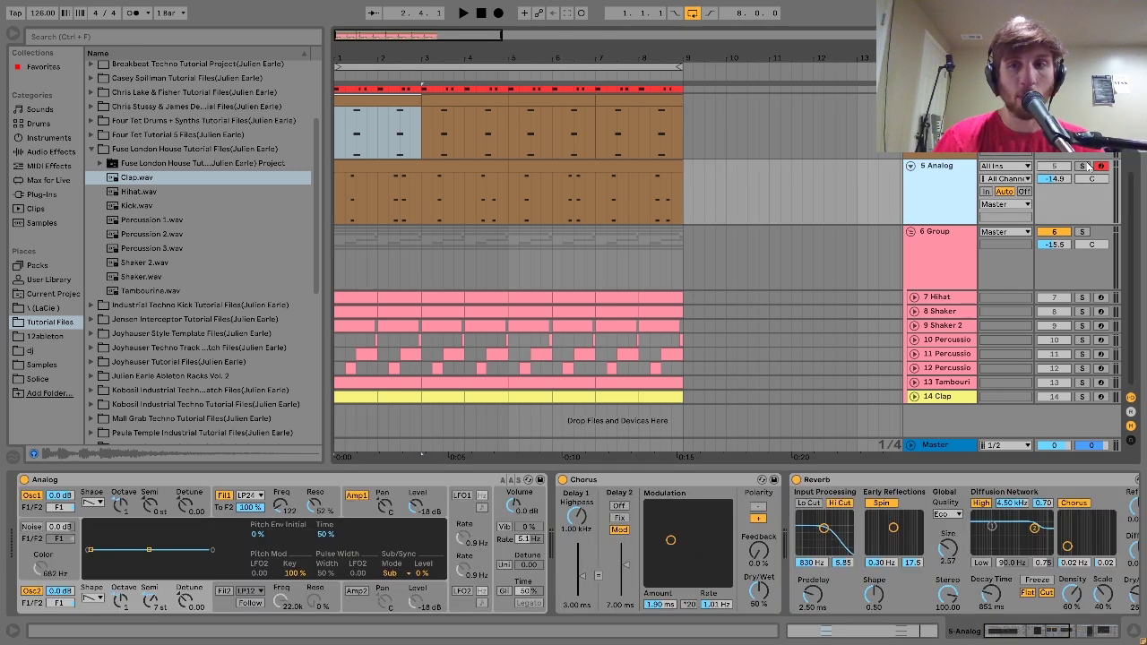
left_click(1084, 166)
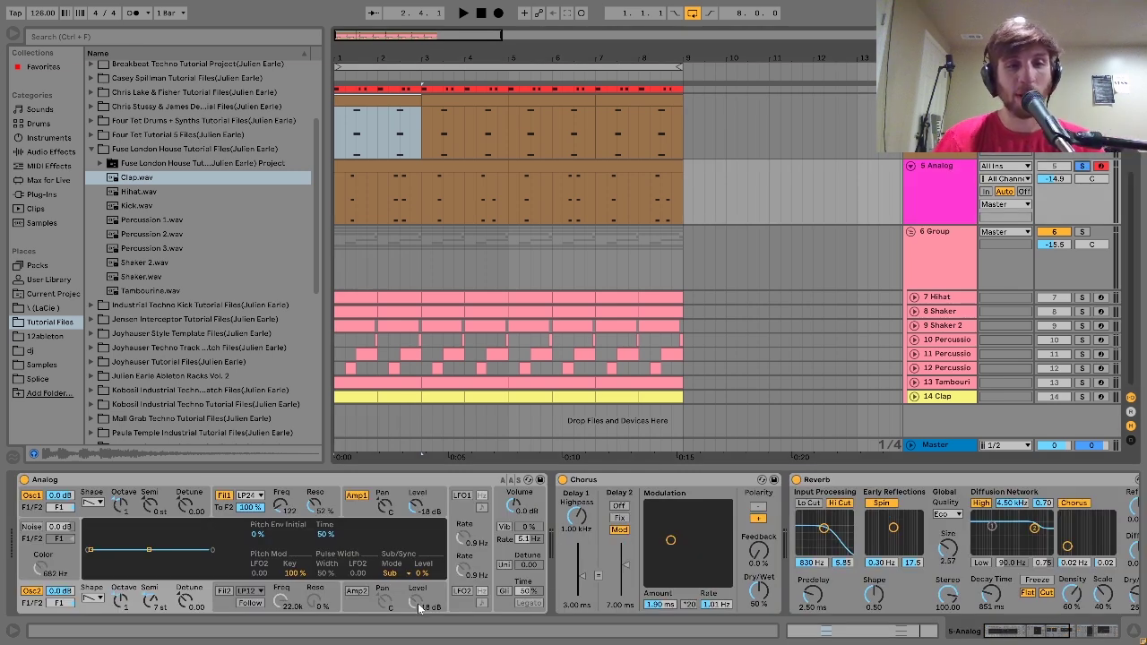
scroll(677, 607, "down", 5)
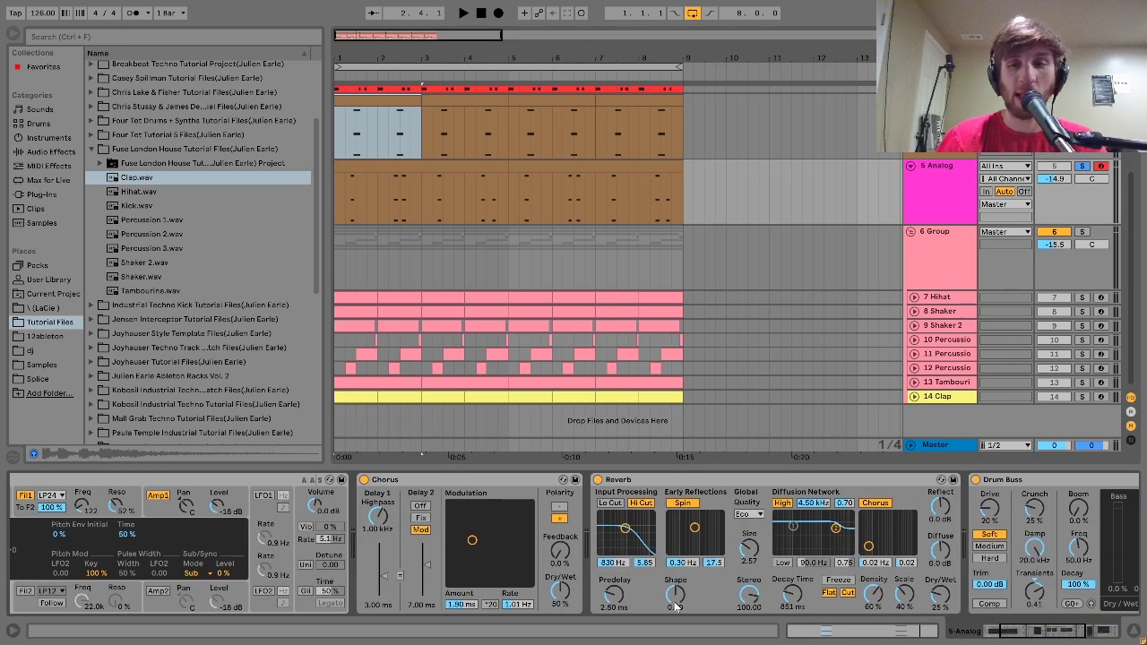
scroll(275, 529, "up", 5)
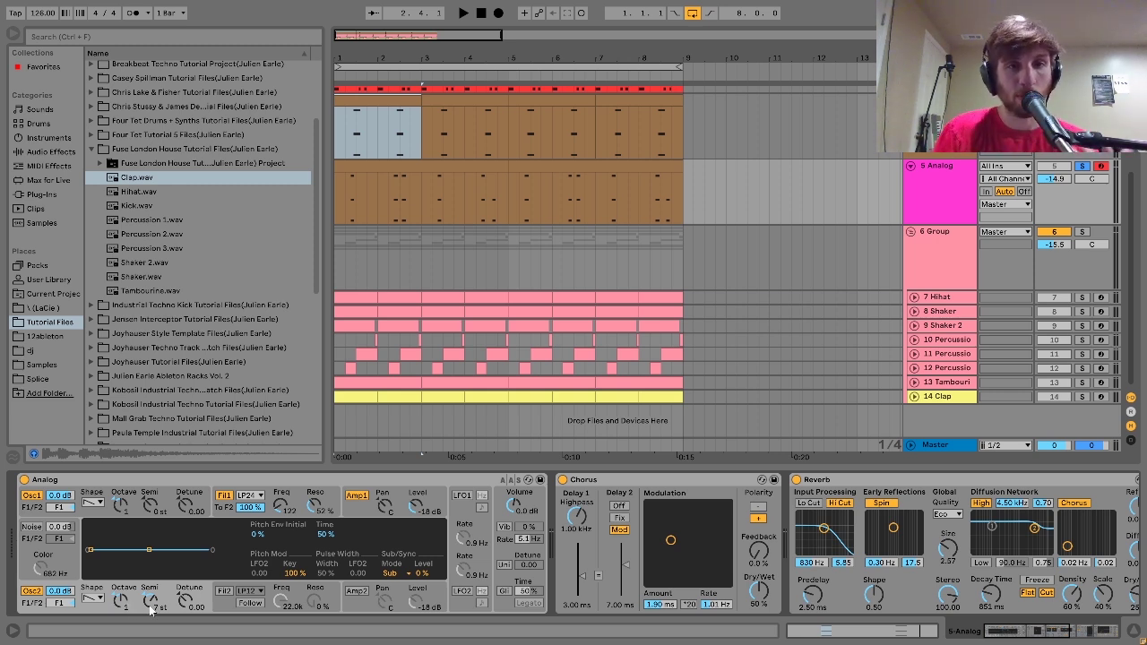
key("space")
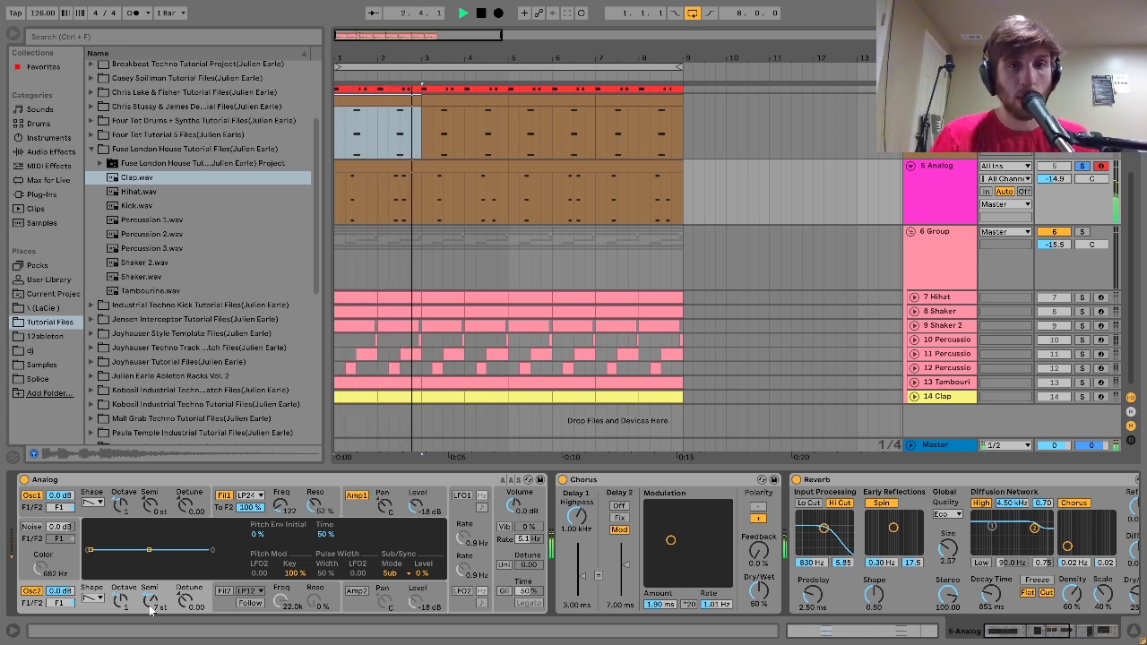
key("space")
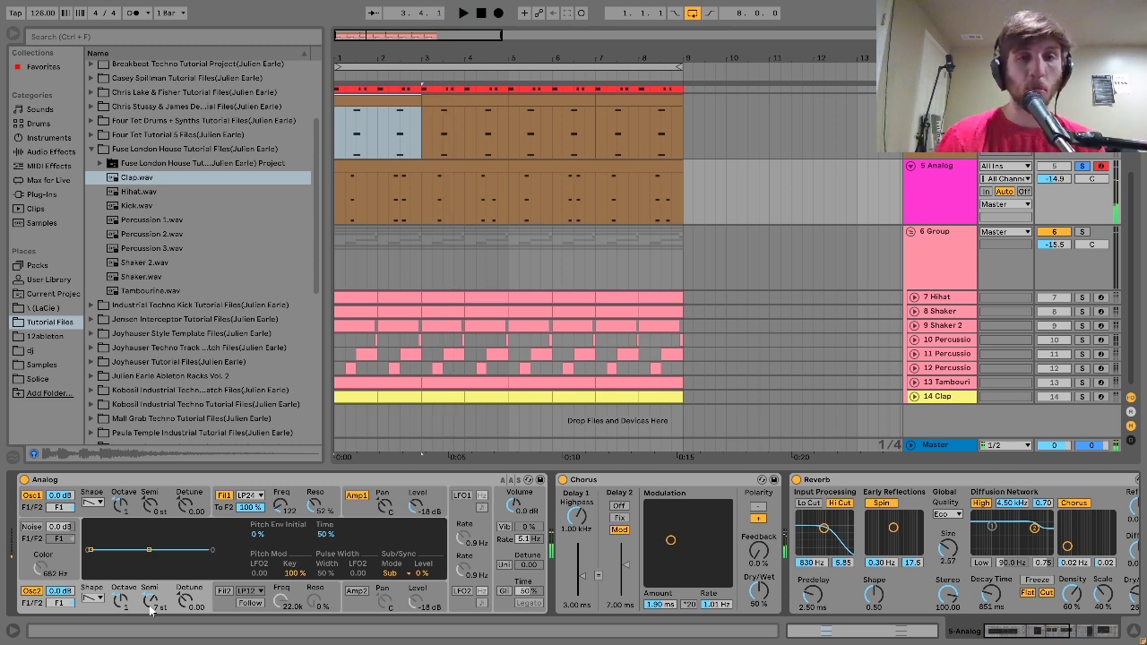
key("space")
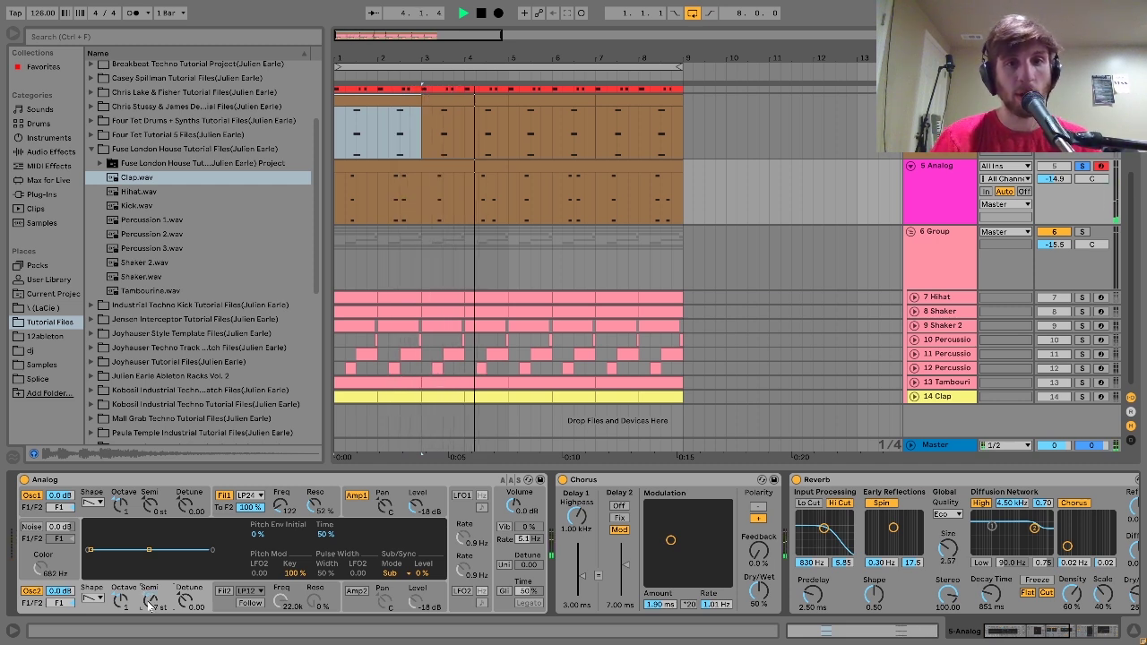
key("space")
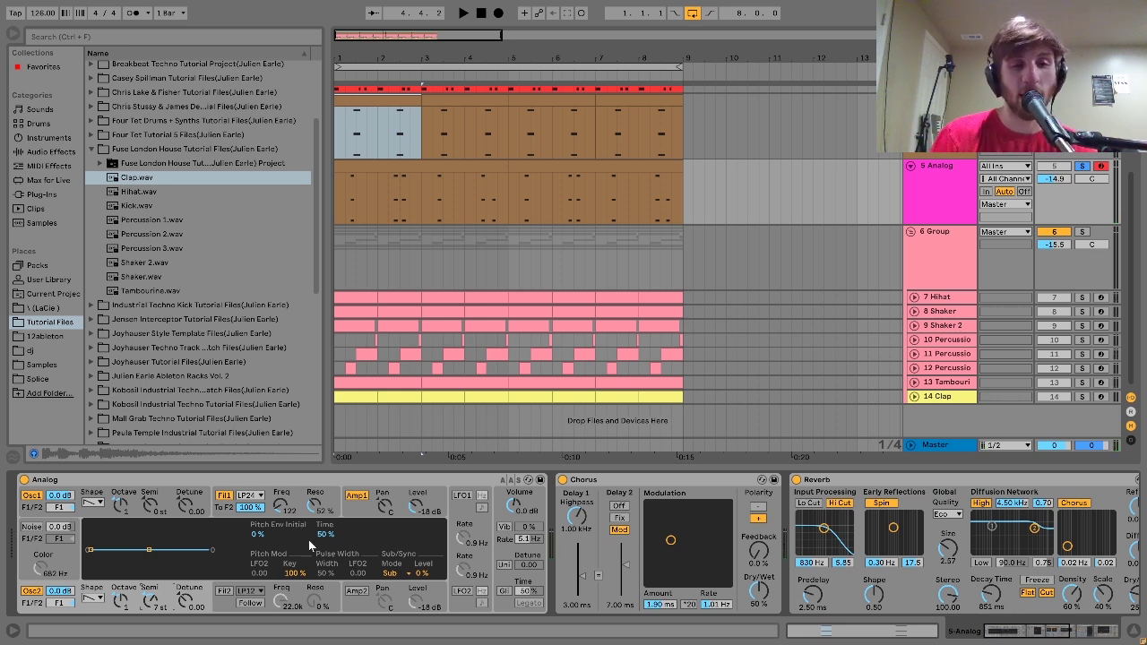
Step: Hear the stab in the full mix, re-solo it, and show its Fil1 envelope
left_click(1082, 167)
key("space")
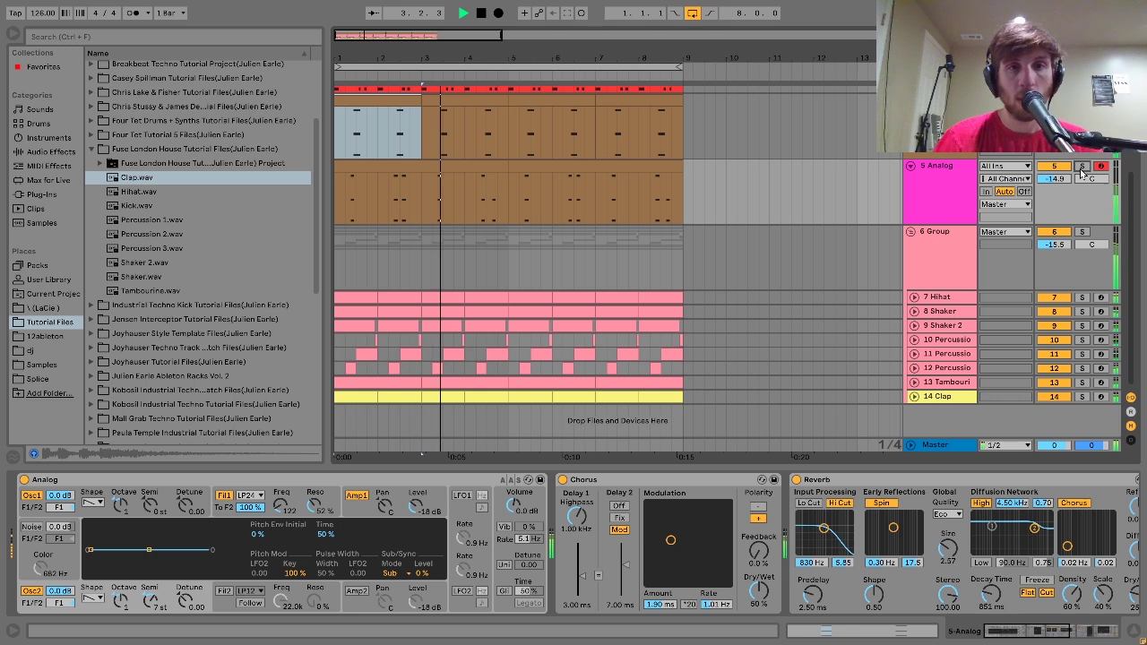
left_click(1082, 168)
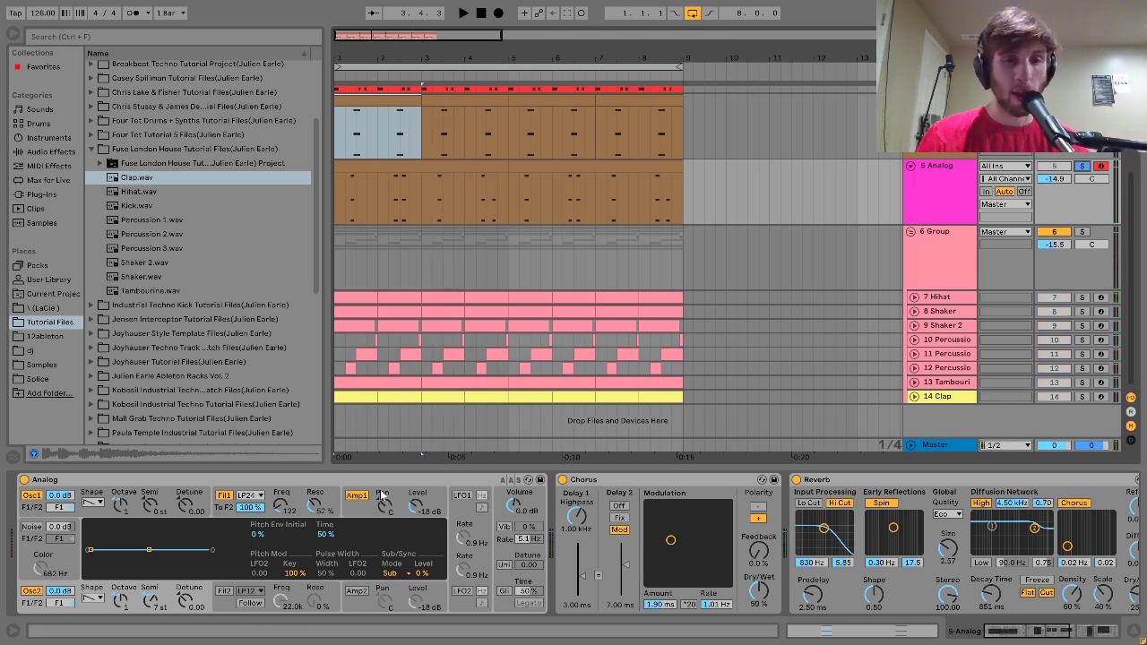
left_click(331, 496)
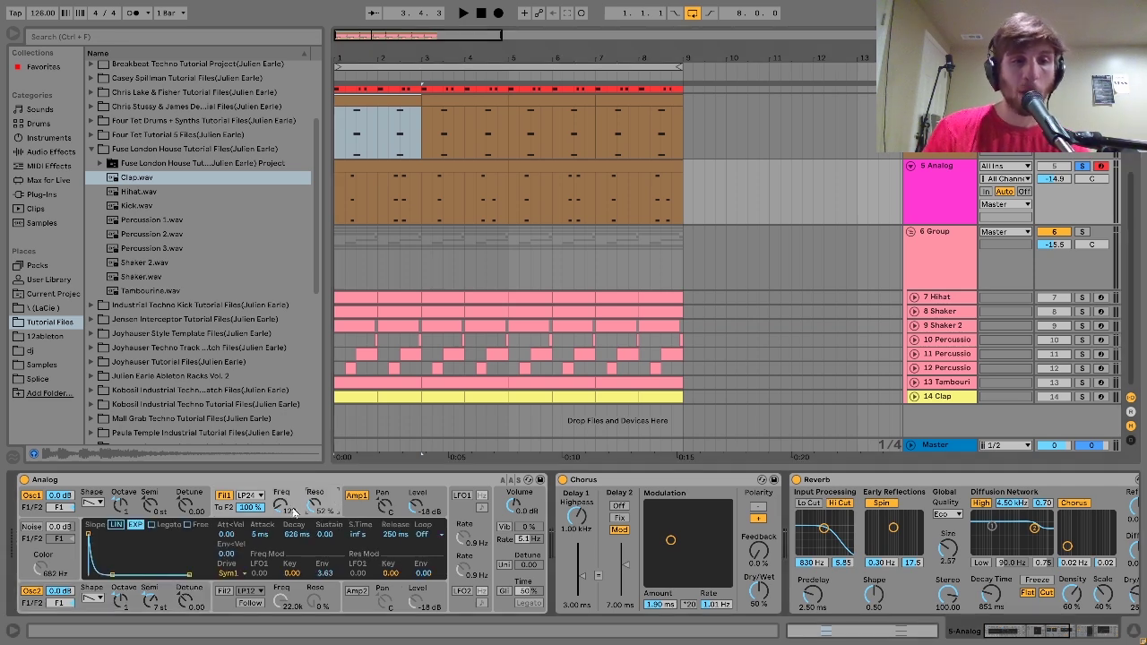
Step: Review the Analog Amp1 envelope and effects, then show the 7 Hihat track's Simpler
left_click(352, 510)
scroll(467, 556, "right", 10)
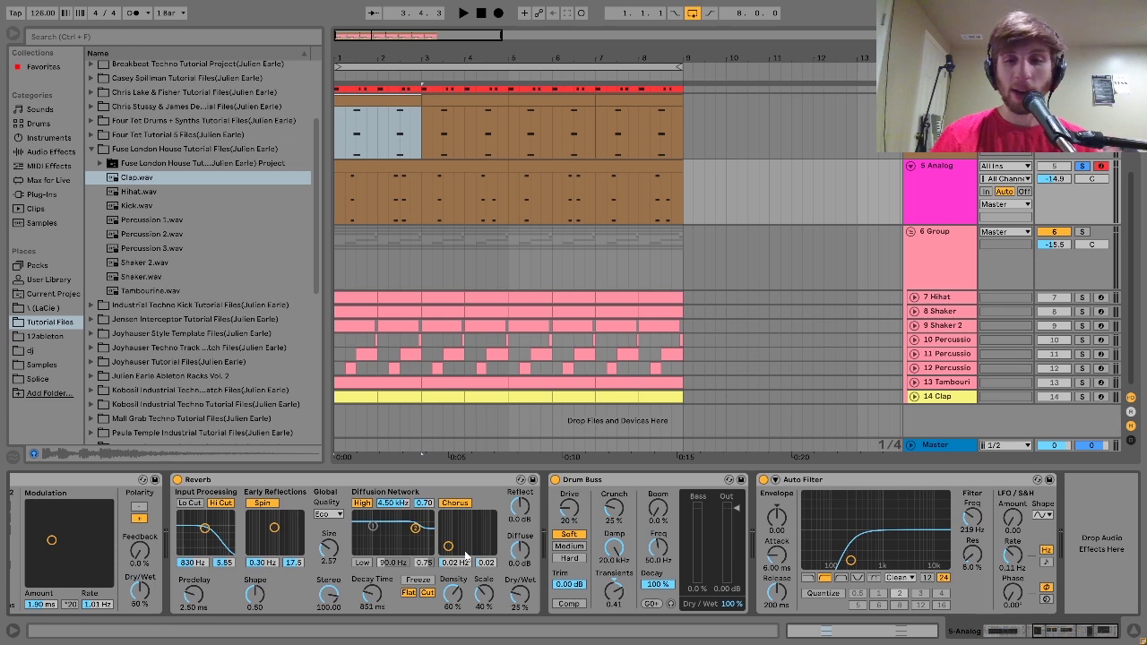
scroll(466, 556, "left", 4)
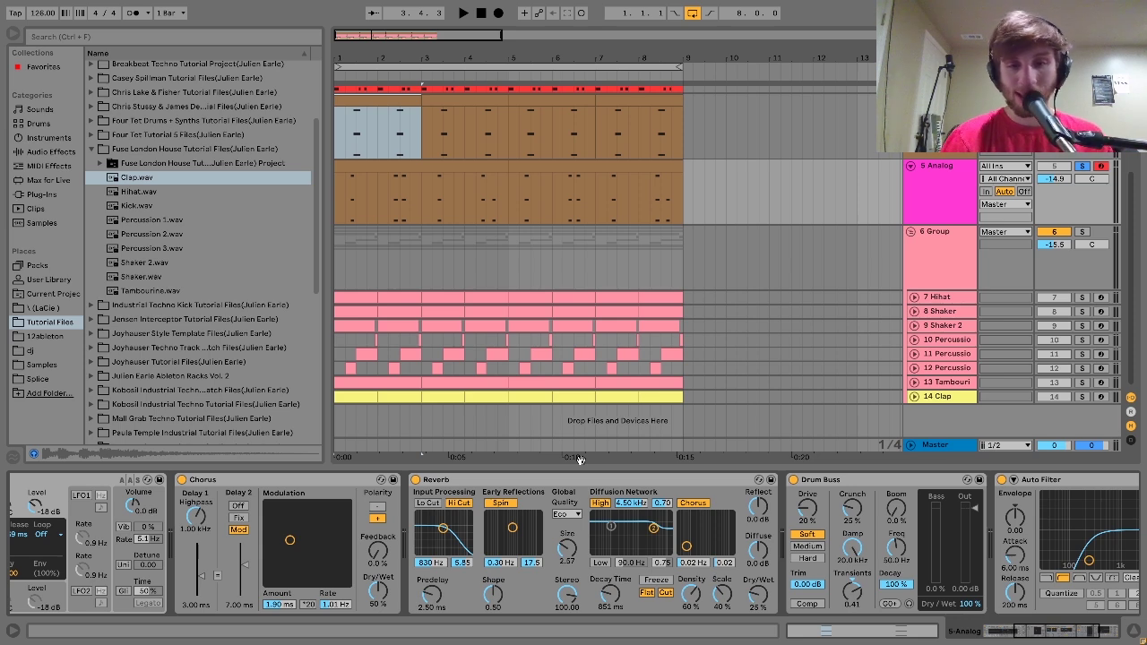
scroll(637, 504, "down", 3)
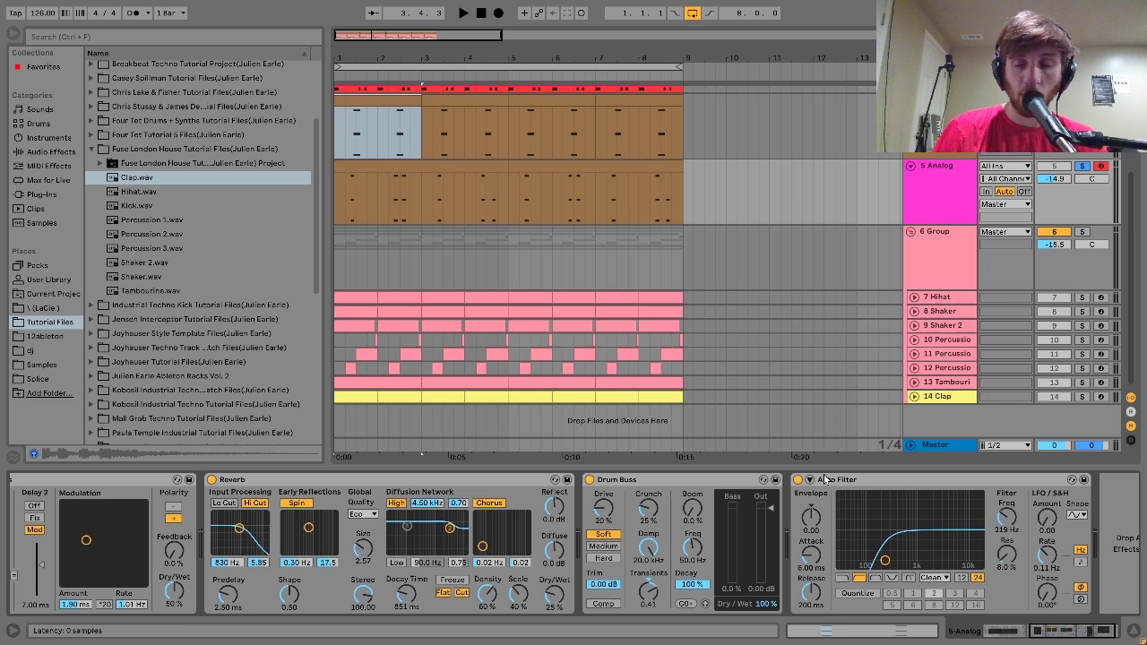
left_click(947, 304)
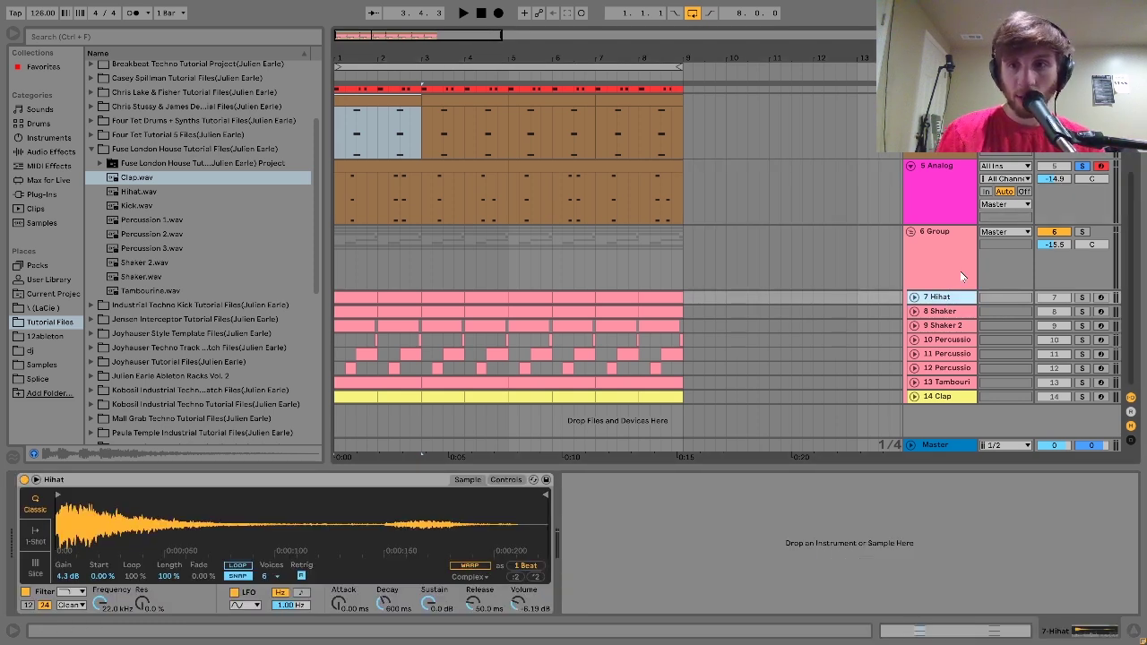
Step: Solo the 7 Hihat and 8 Shaker tracks in turn while auditioning each one
left_click(1082, 298)
left_click(1083, 311, "ctrl")
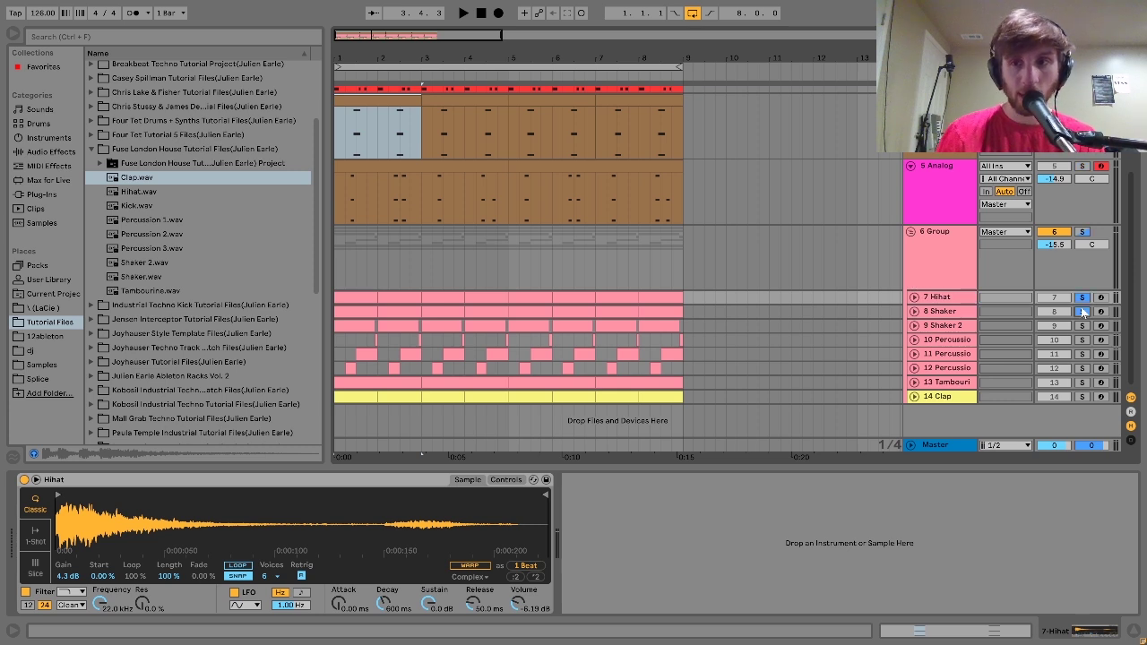
key("space")
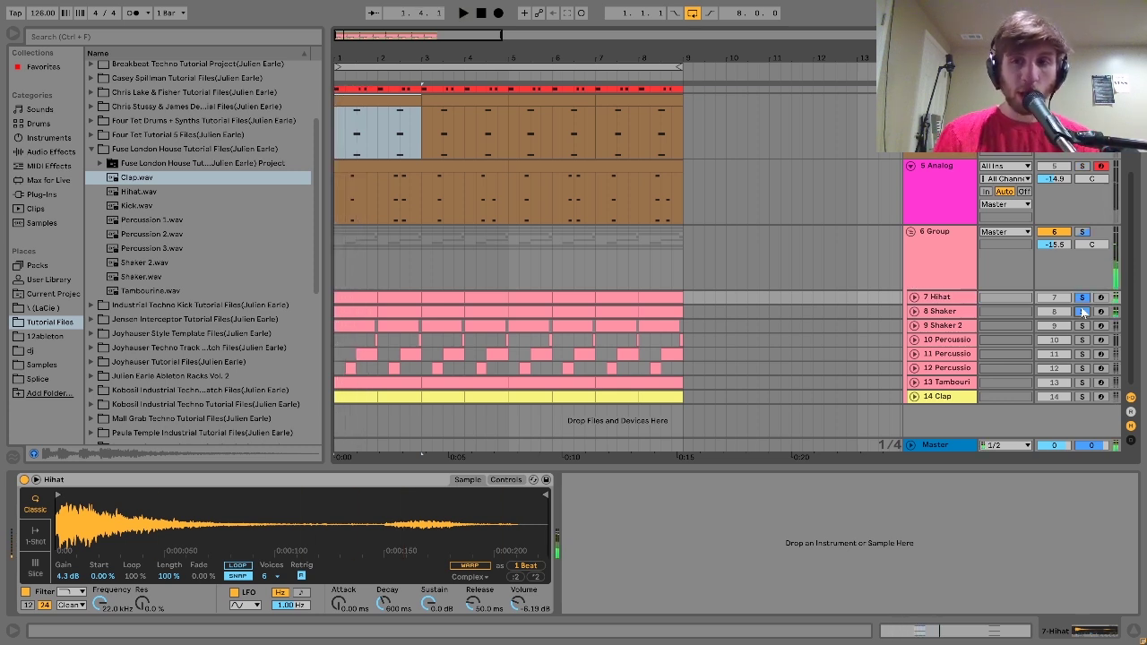
left_click(1083, 312)
key("space")
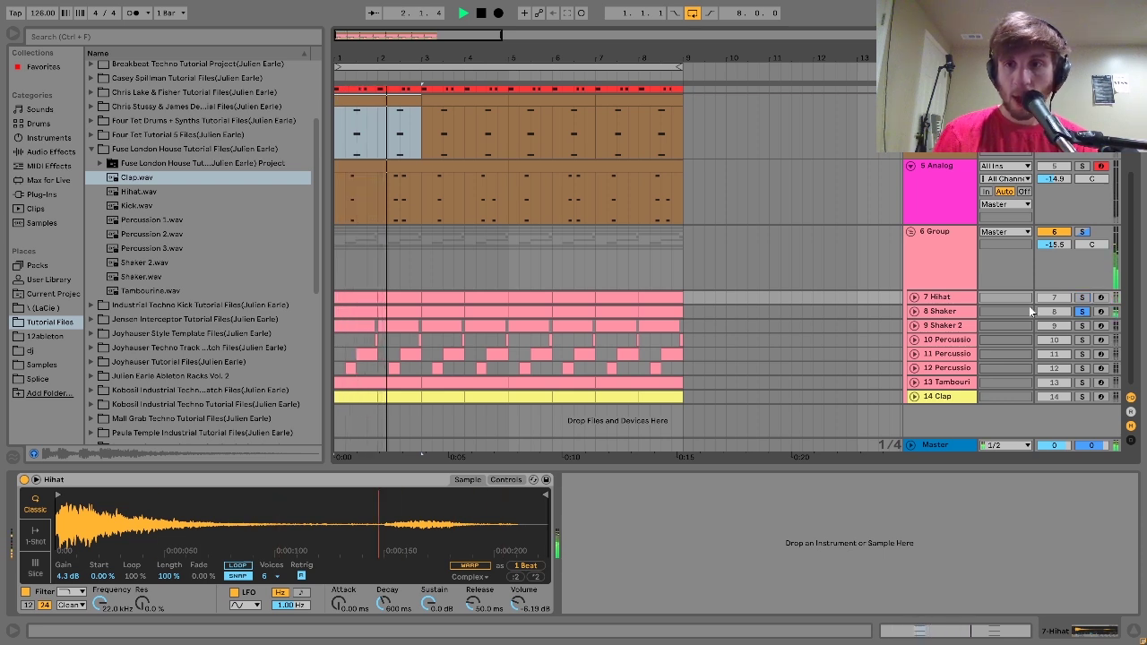
left_click(1083, 311)
key("space")
left_click(1081, 299)
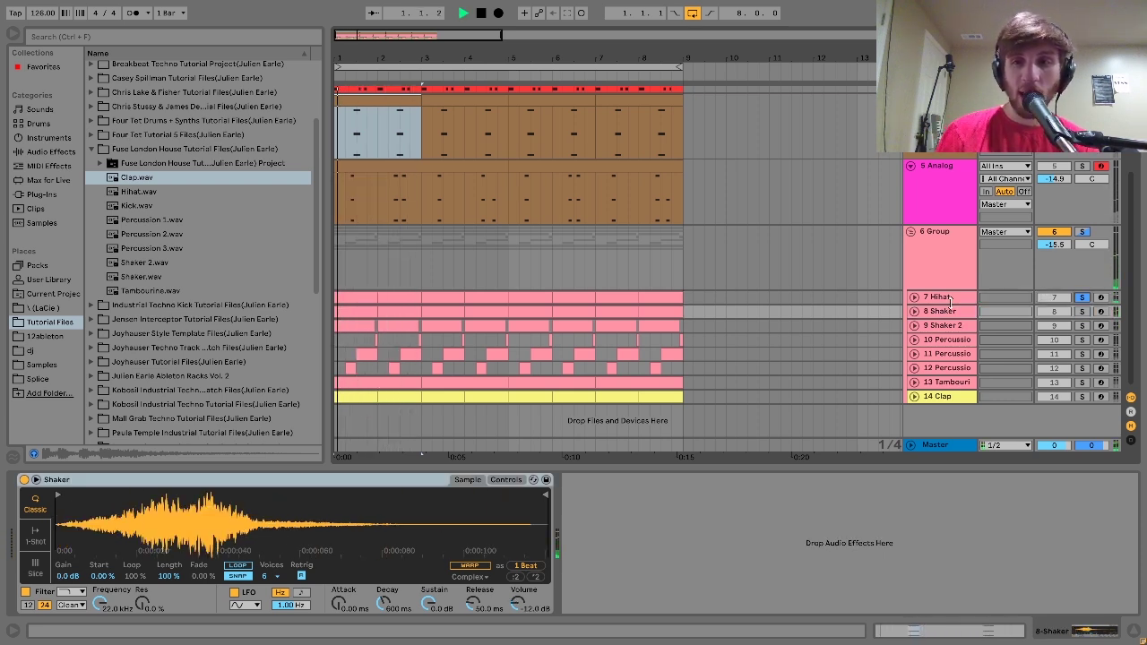
key("space")
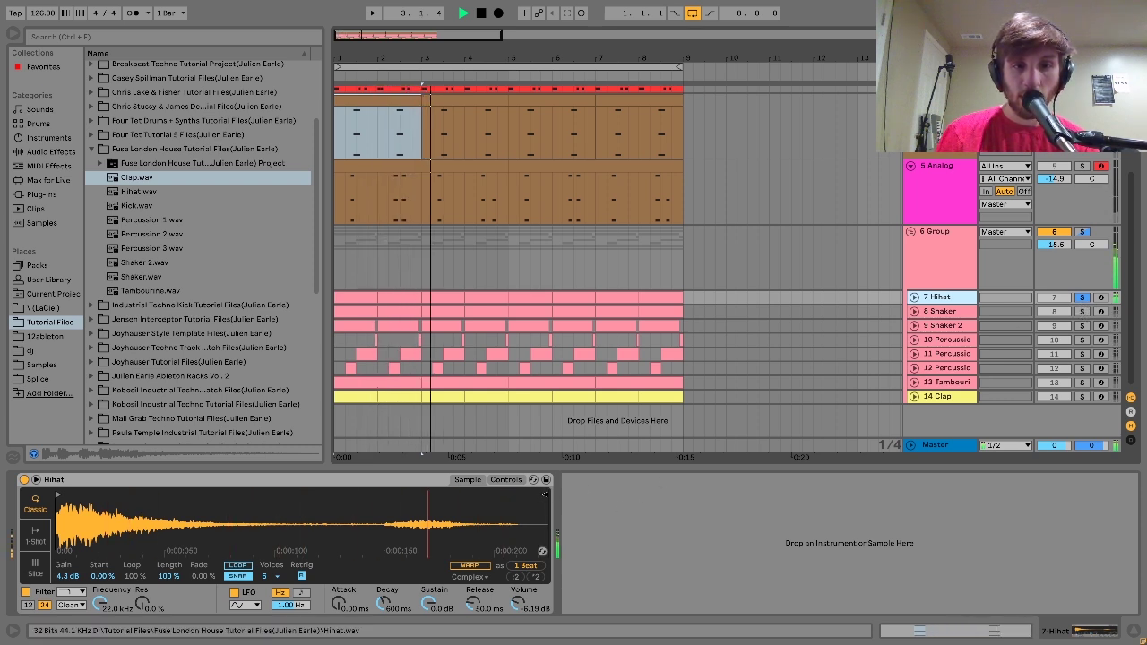
left_click_drag(548, 493, 373, 494)
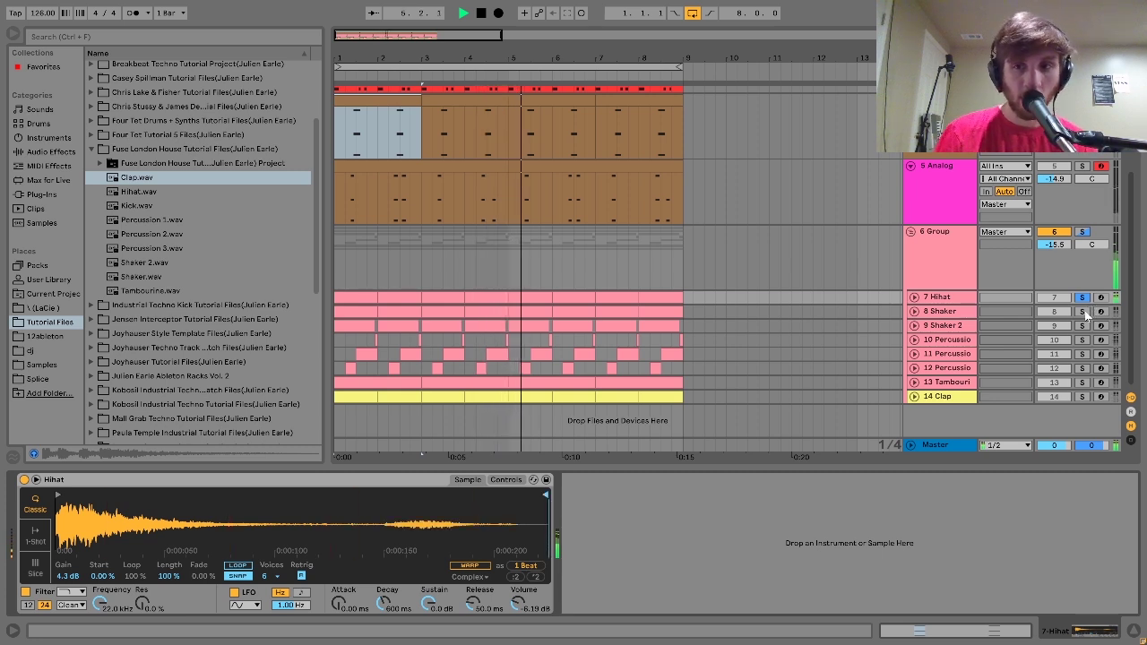
Step: Show the 8 Shaker track's sample, then clear its solo and resume playback
left_click(1082, 311)
left_click(966, 314)
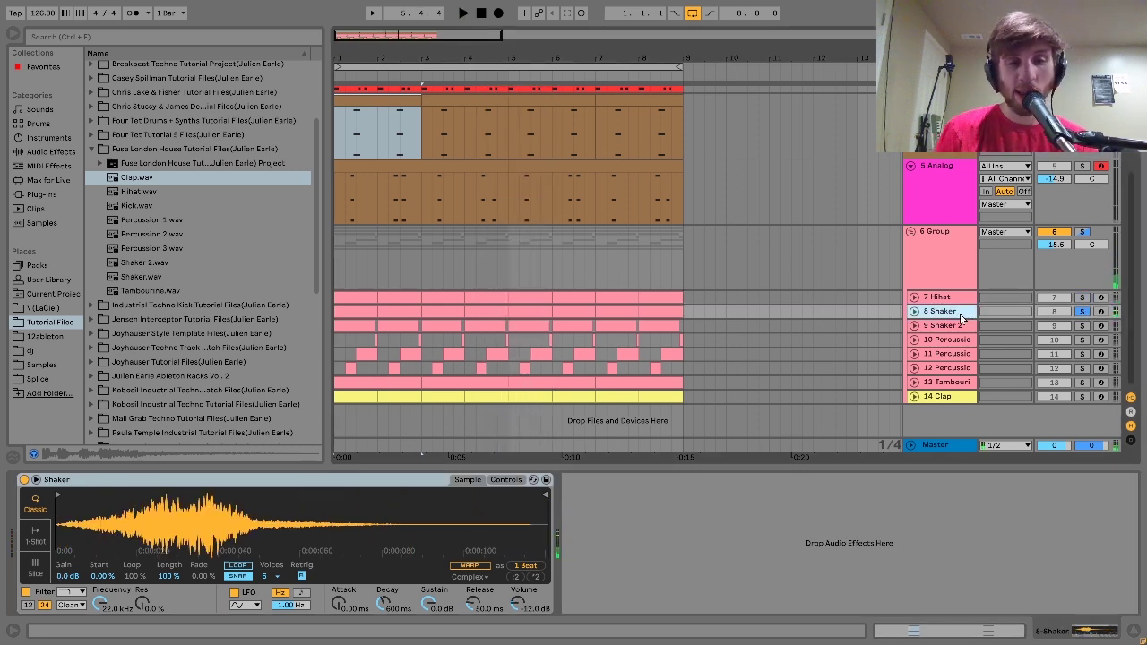
left_click(1082, 311)
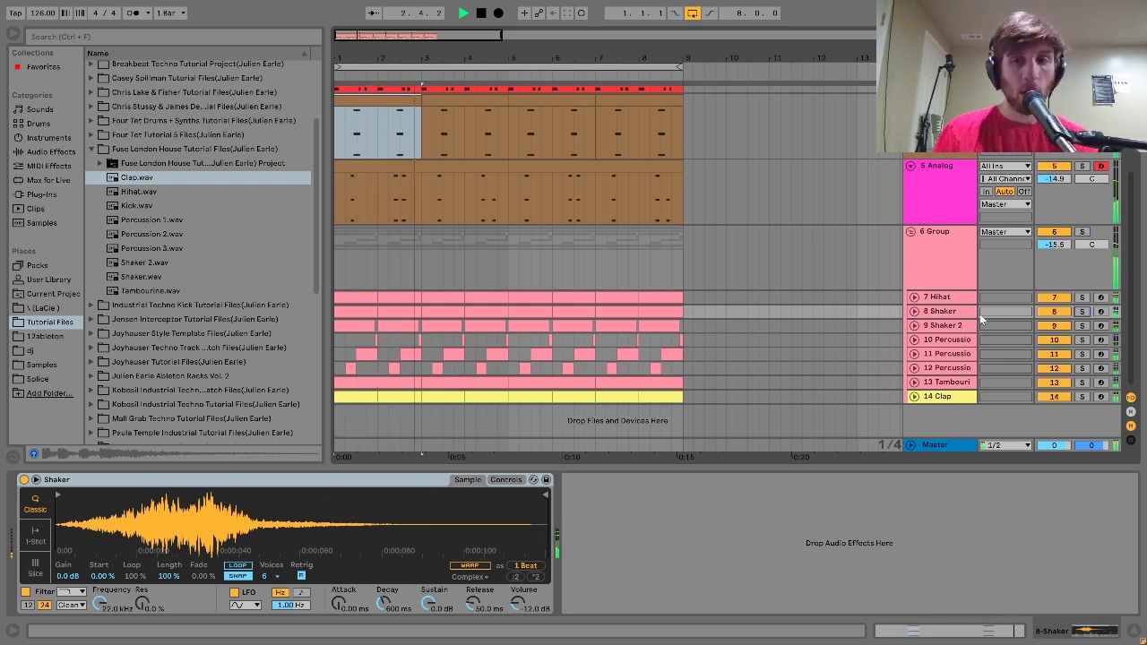
key("space")
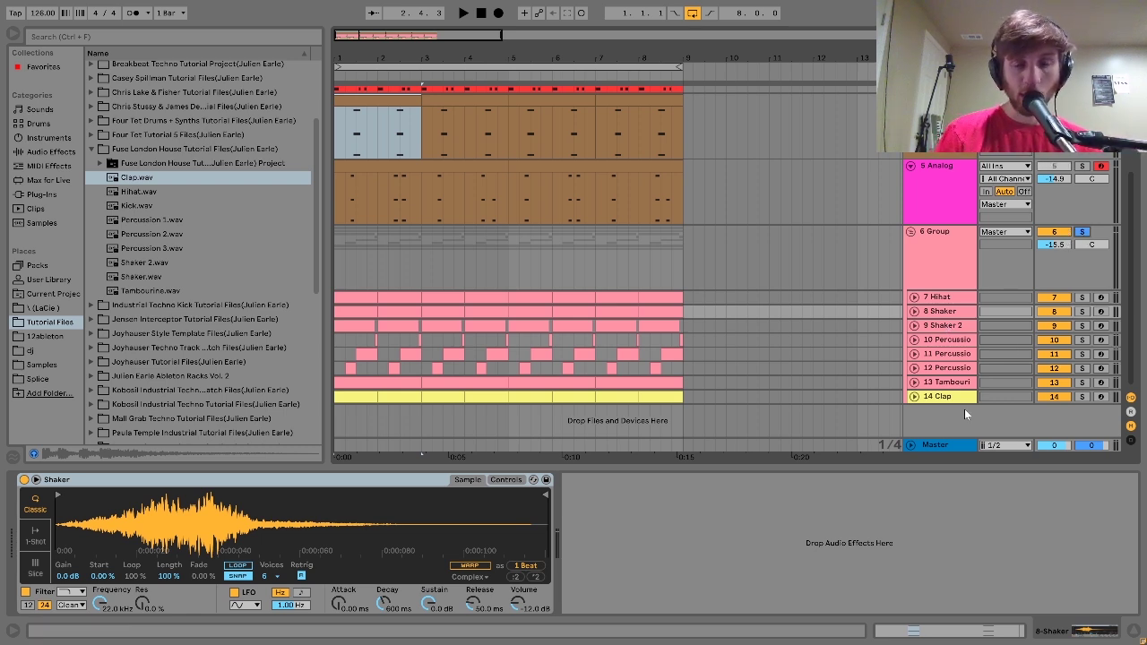
key("space")
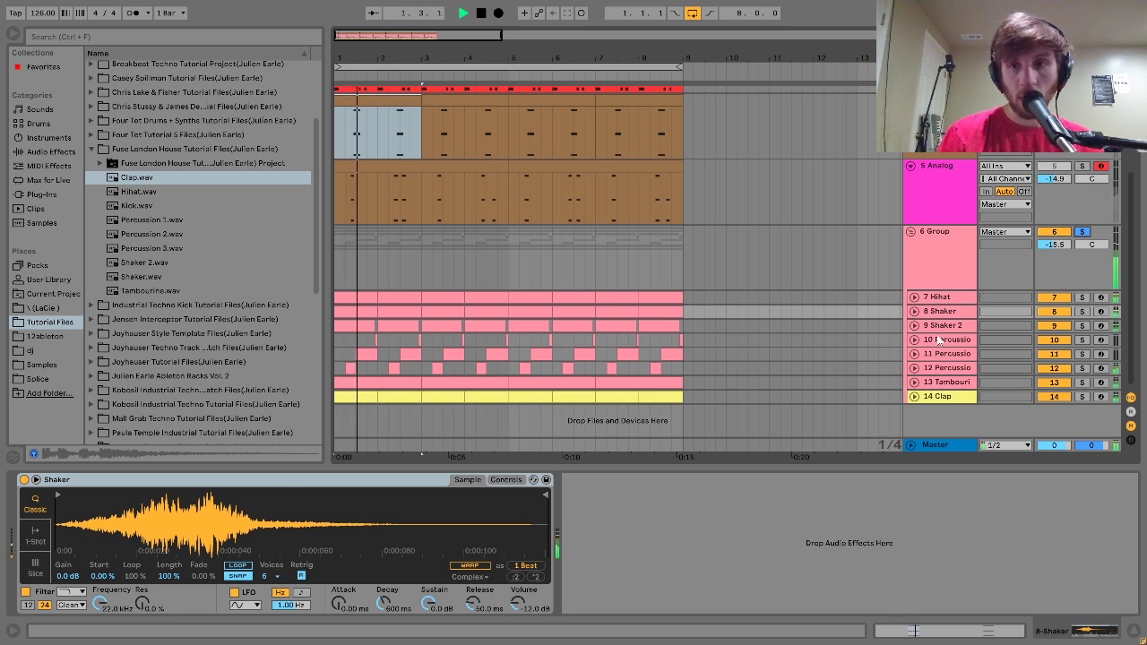
Step: Show the 9 Shaker 2 sample, solo percussion tracks 9 through 12 together, then stop
left_click(937, 325)
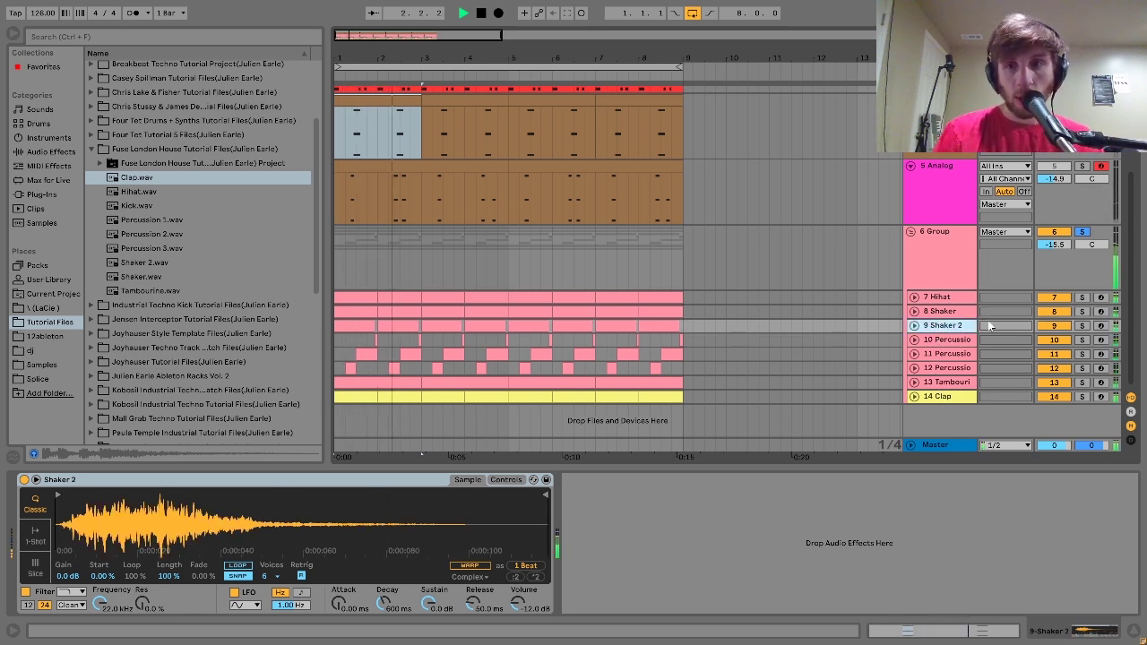
left_click(1080, 325)
left_click(1081, 339, "ctrl")
left_click(1082, 355, "ctrl")
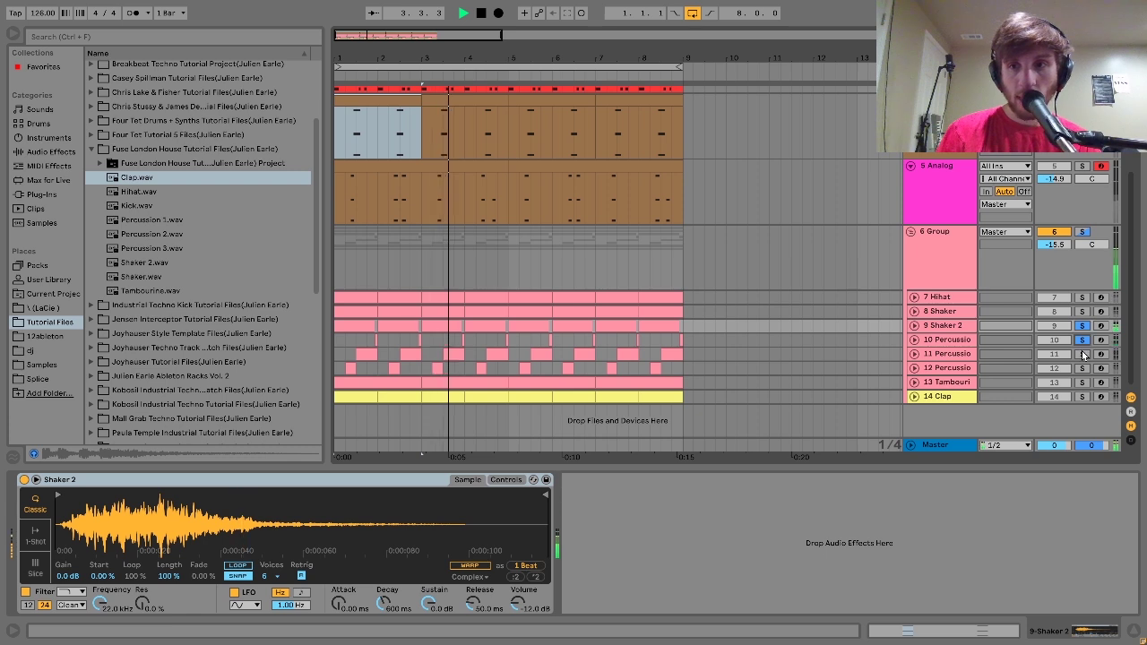
left_click(1081, 369, "ctrl")
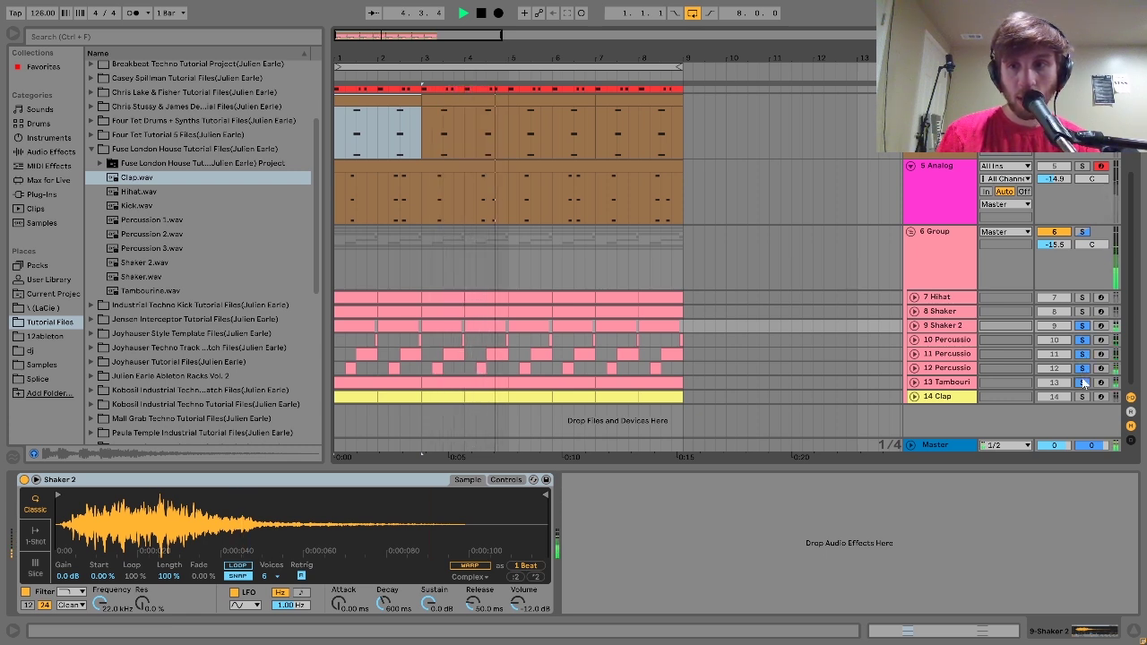
left_click(1082, 382, "ctrl")
left_click(1082, 383, "ctrl")
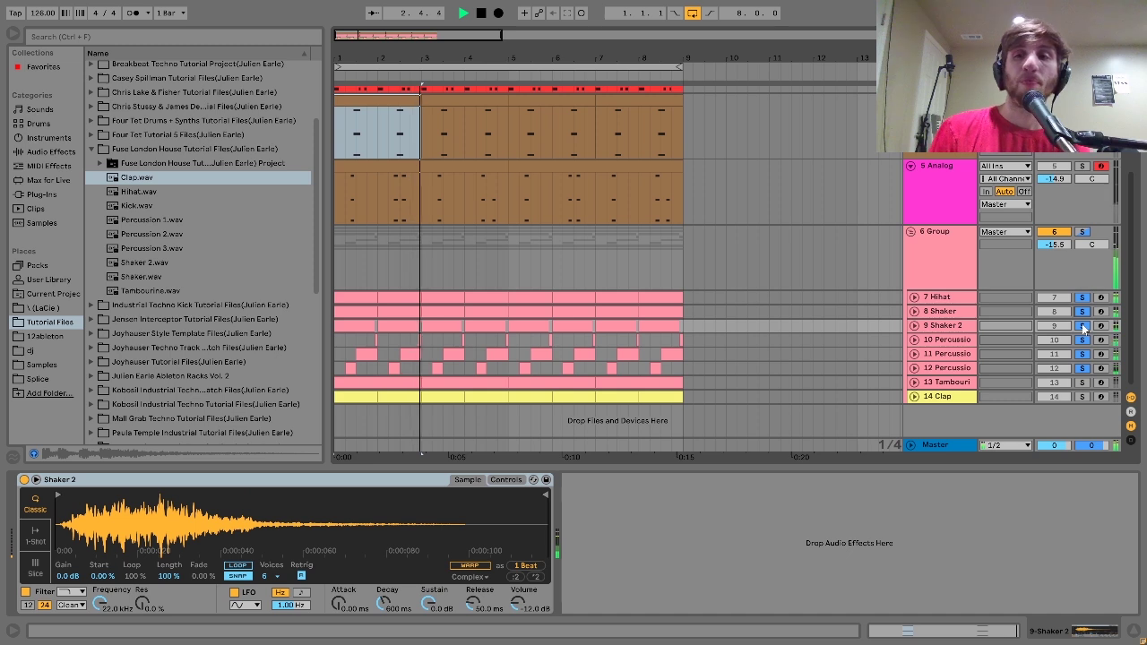
key("space")
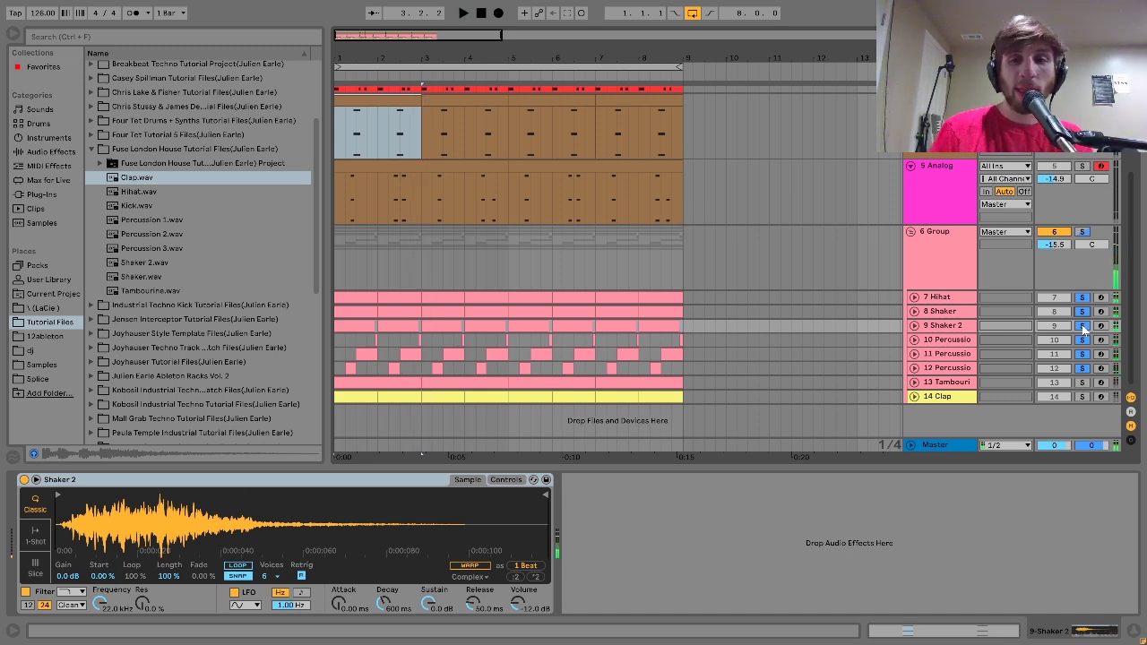
Step: Unfold percussion tracks 10, 11 and 12 to reveal their clips
left_click(932, 346)
key("Right")
key("Down")
key("Right")
key("Down")
key("Right")
key("Down")
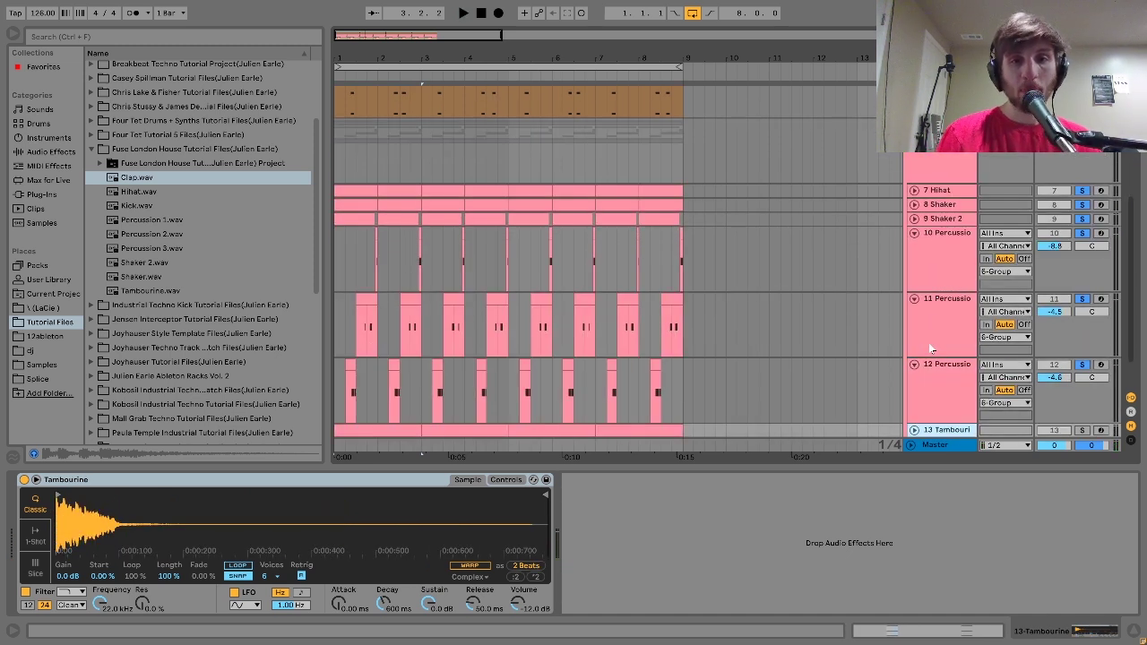
Step: Unfold the Shaker tracks above and play the song from the start
key("Up")
key("Up")
key("Up")
key("Up")
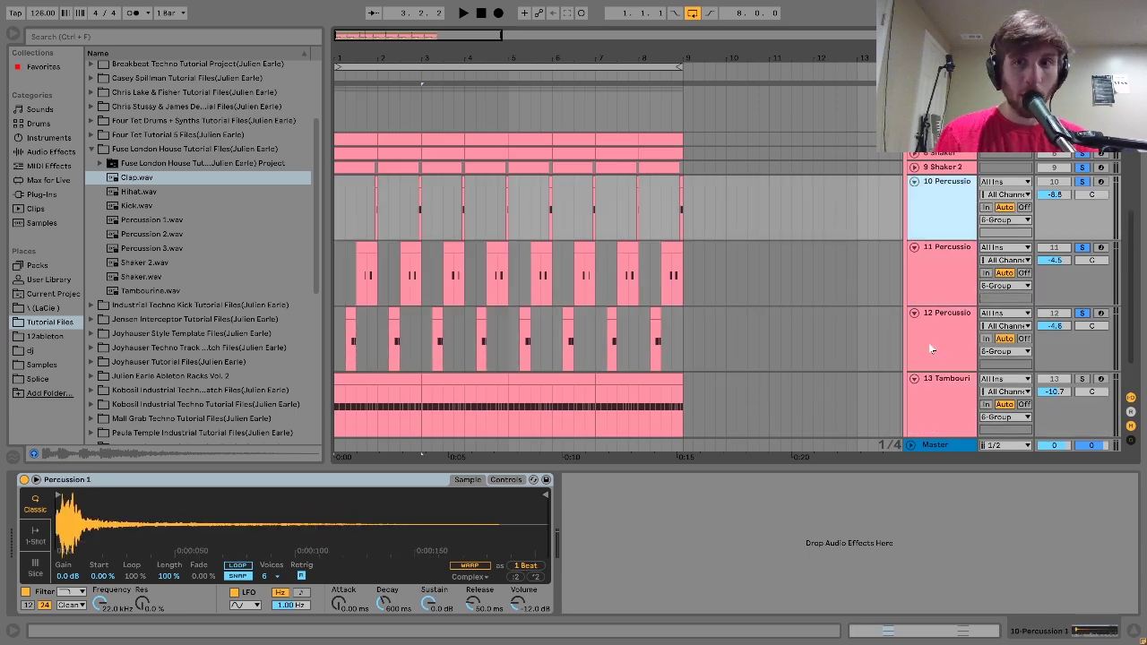
key("Right")
key("Up")
key("Right")
key("Down")
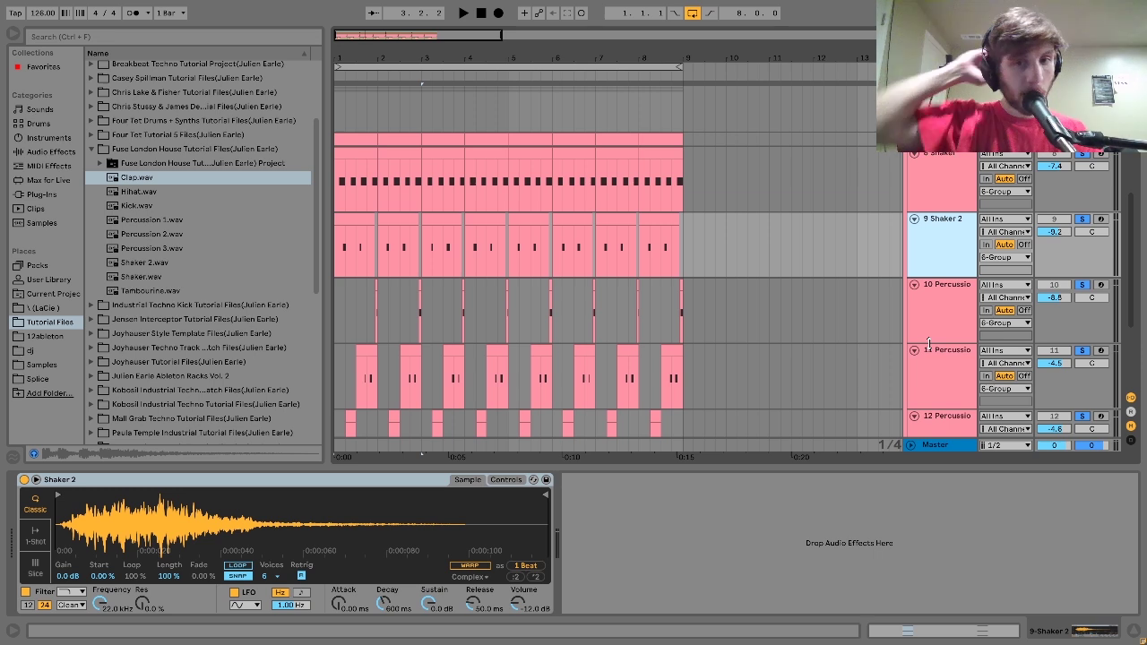
key("space")
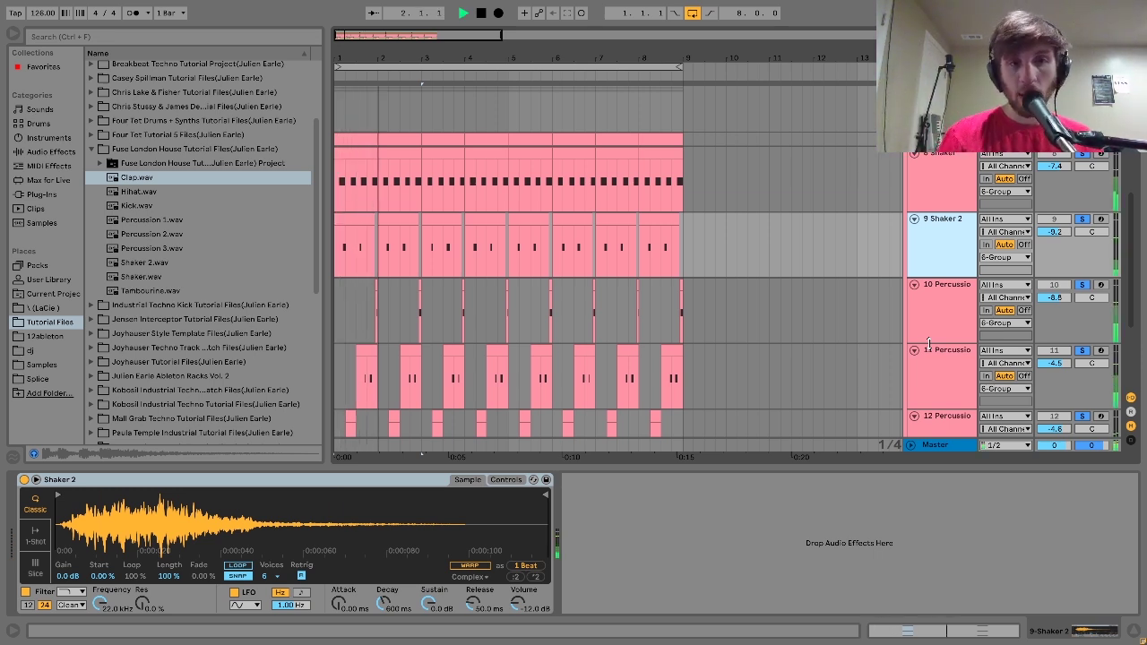
Step: Select the 13 Tambourine track to load its sample, and play it
scroll(929, 343, "down", 2)
scroll(929, 348, "down", 2)
key("space")
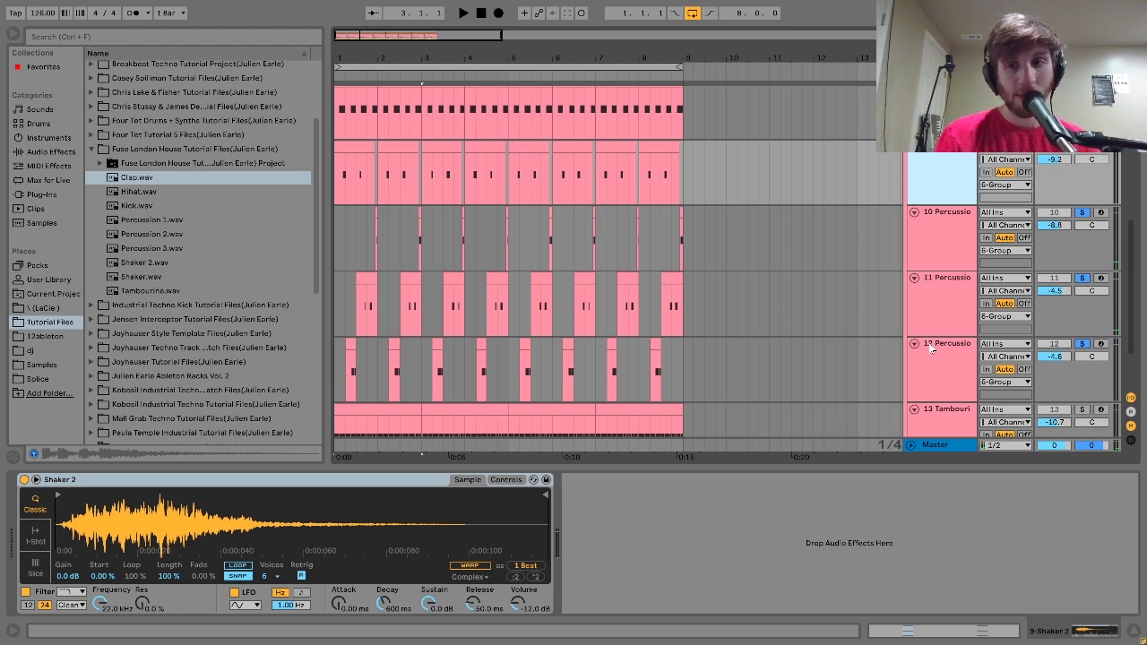
key("Return")
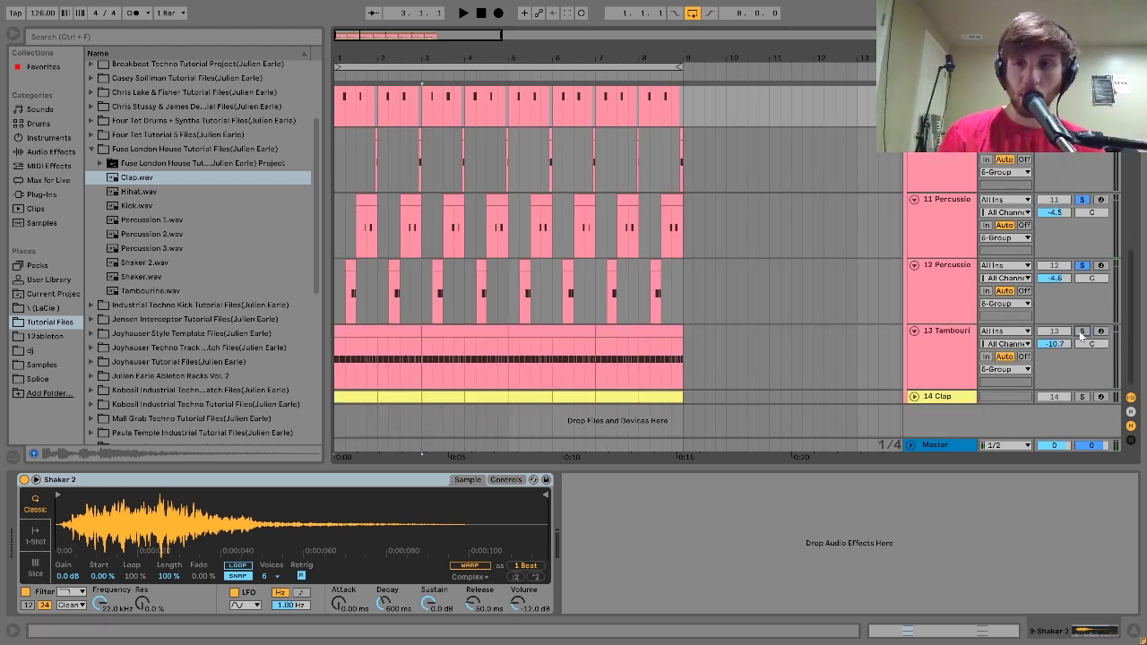
left_click(945, 351)
key("space")
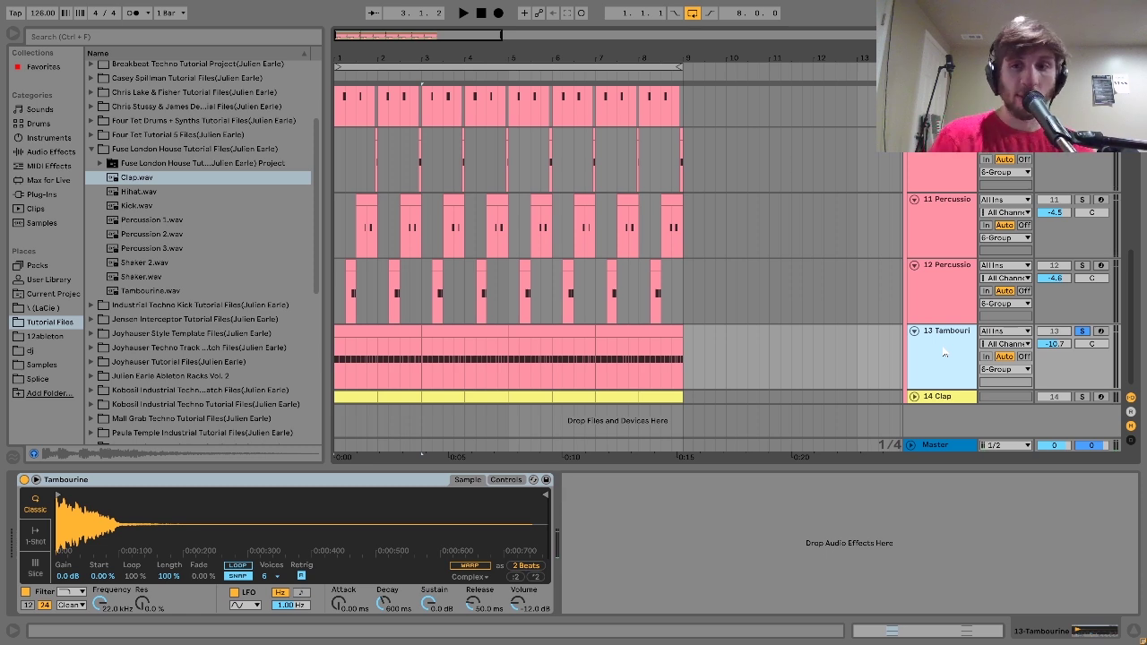
Step: Unsolo the 13 Tambourine track and switch its track activator back on during playback
left_click(1083, 333)
key("space")
key("space")
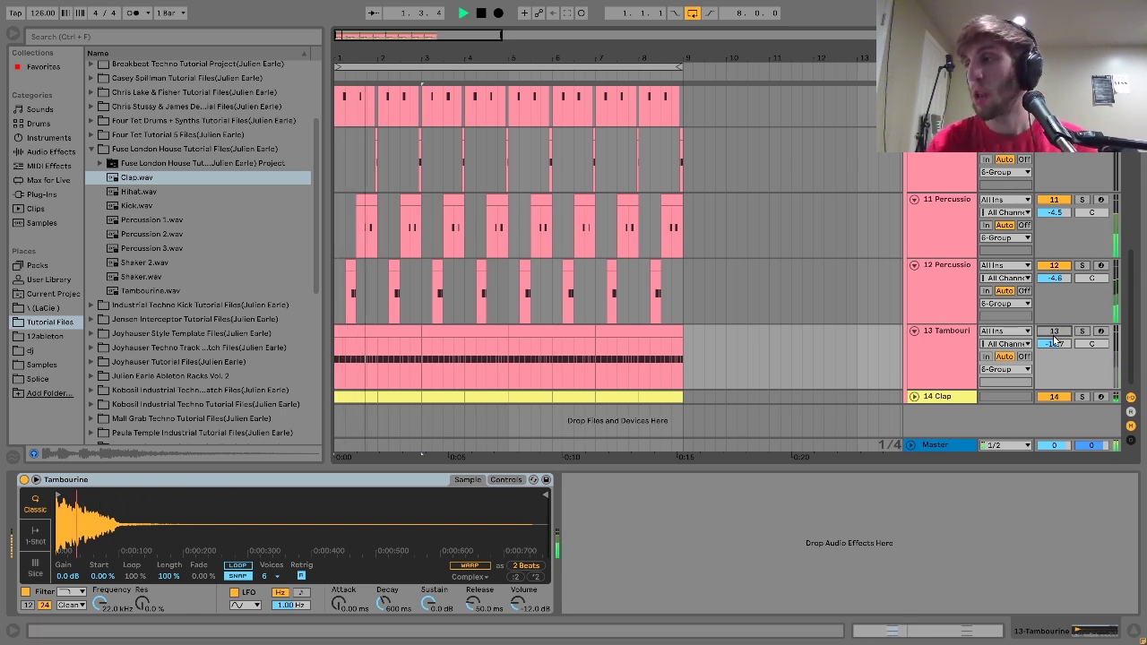
left_click(1056, 333)
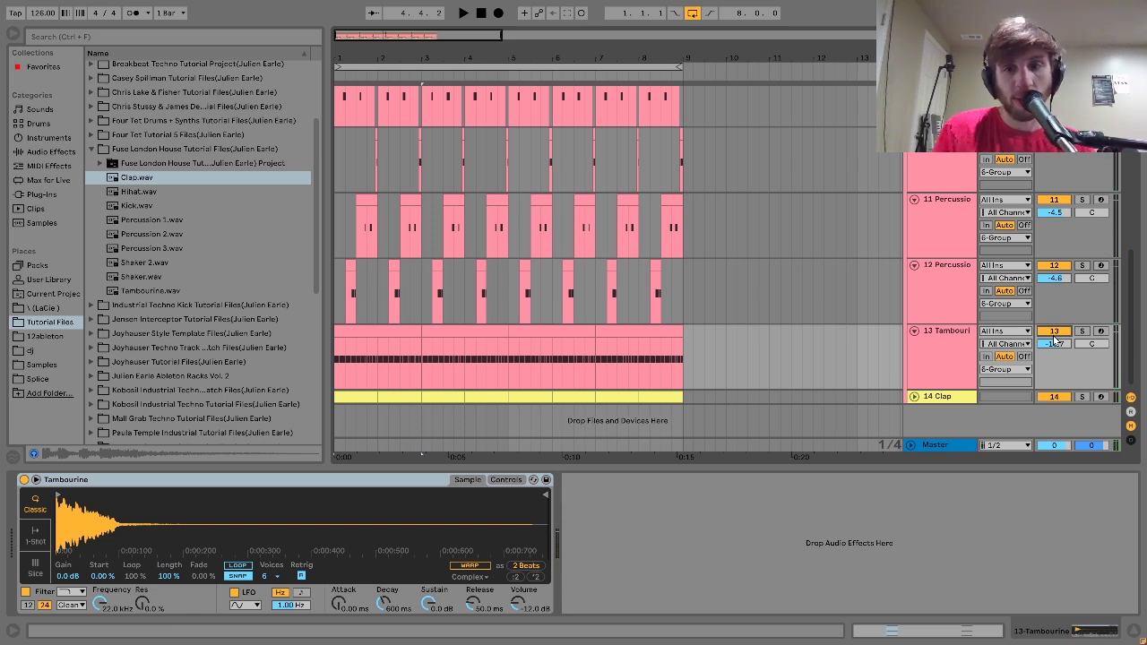
key("space")
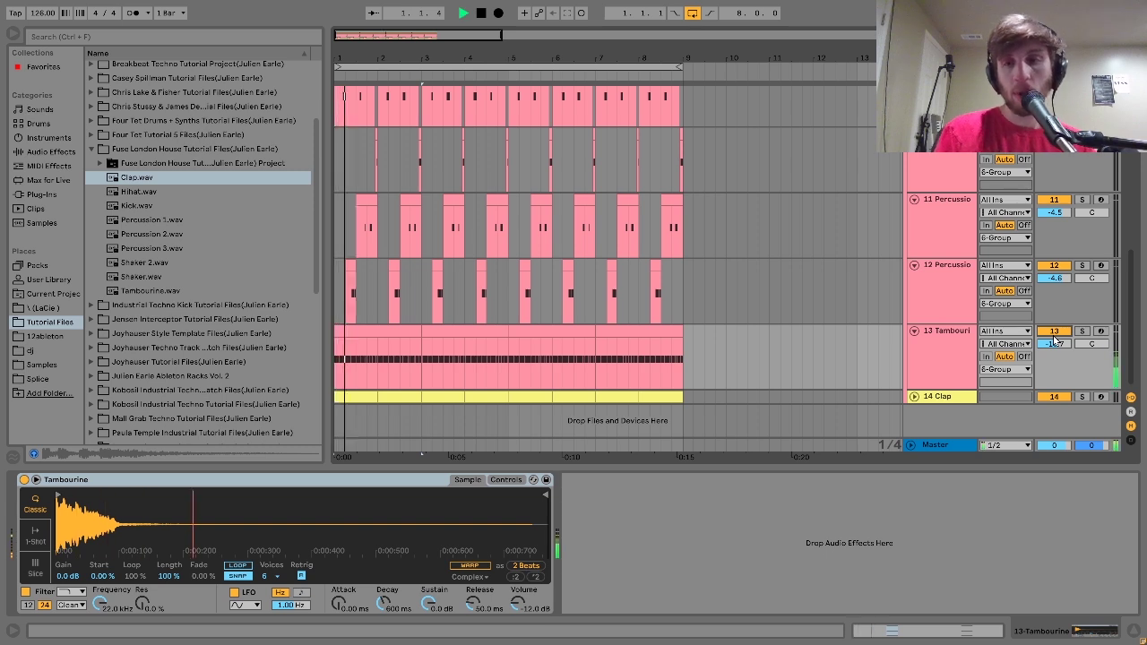
Step: Solo the 13 Tambourine track again and restart playback from the song start
left_click(950, 374)
left_click(1082, 331)
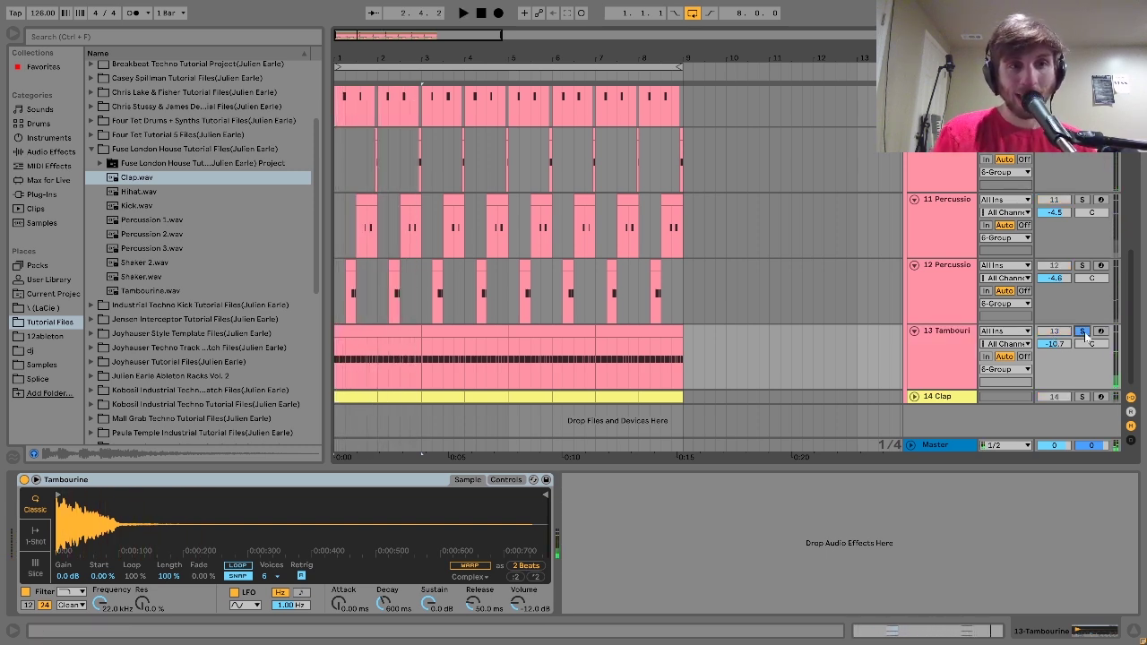
key("space")
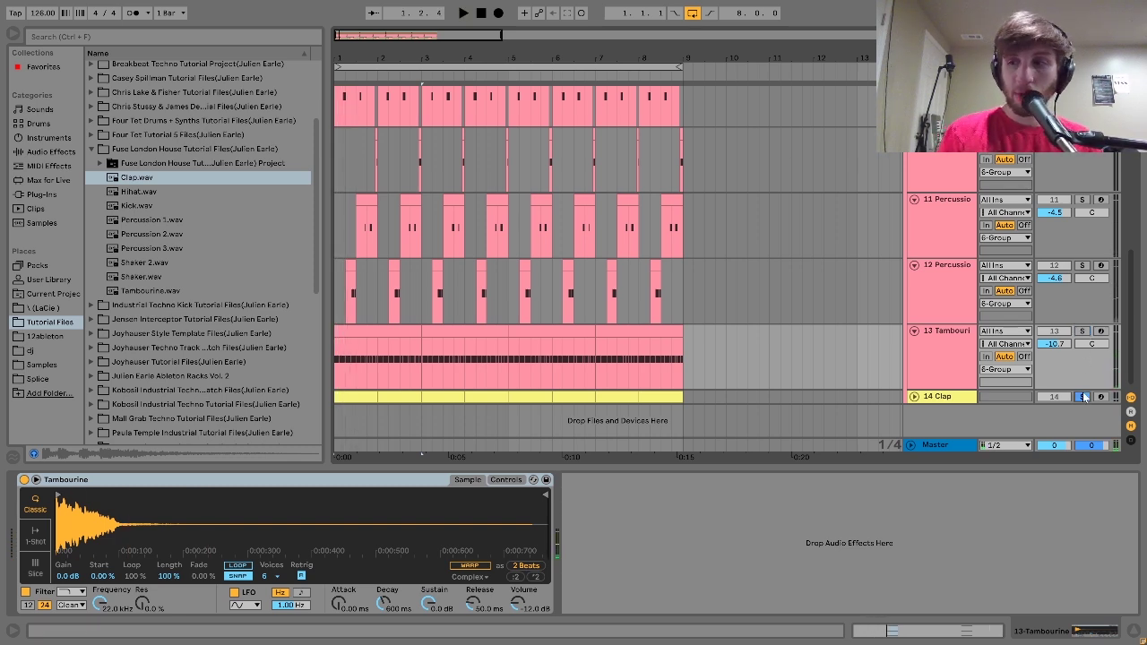
Step: Unfold the 14 Clap track and listen to it from the beginning
left_click(946, 403)
key("Right")
key("space")
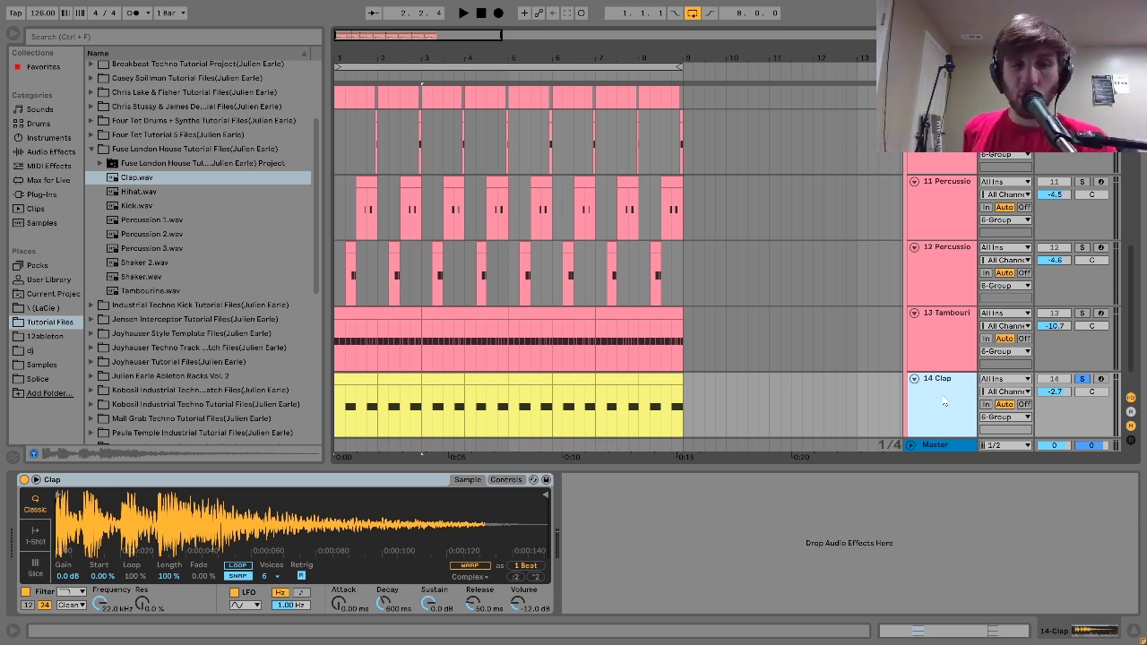
key("space")
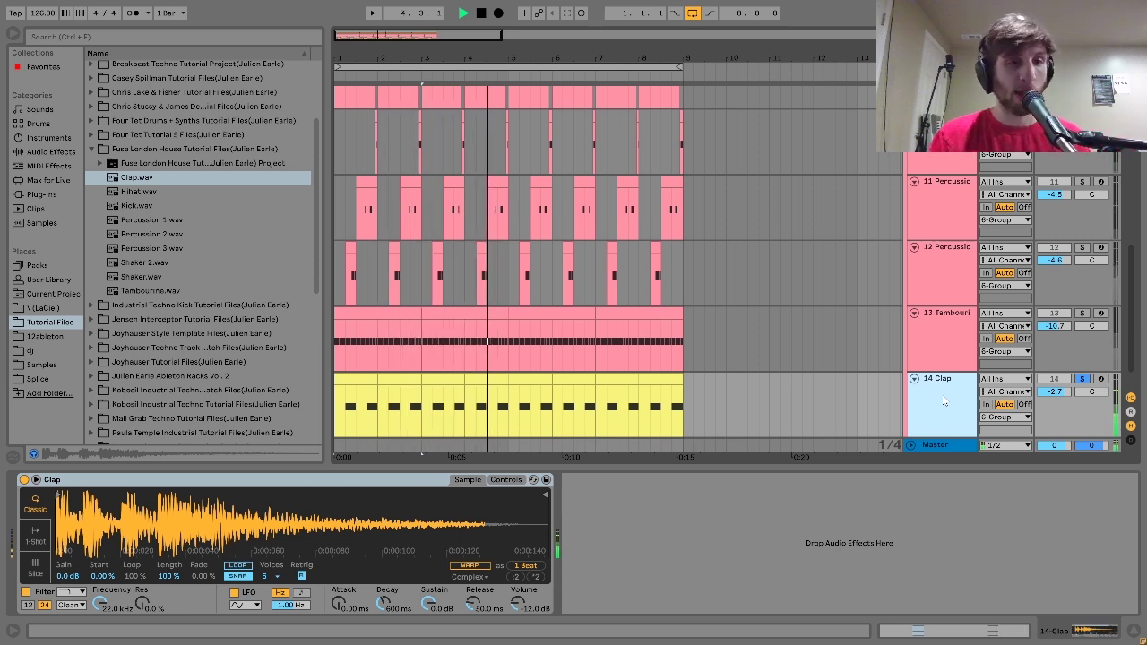
key("space")
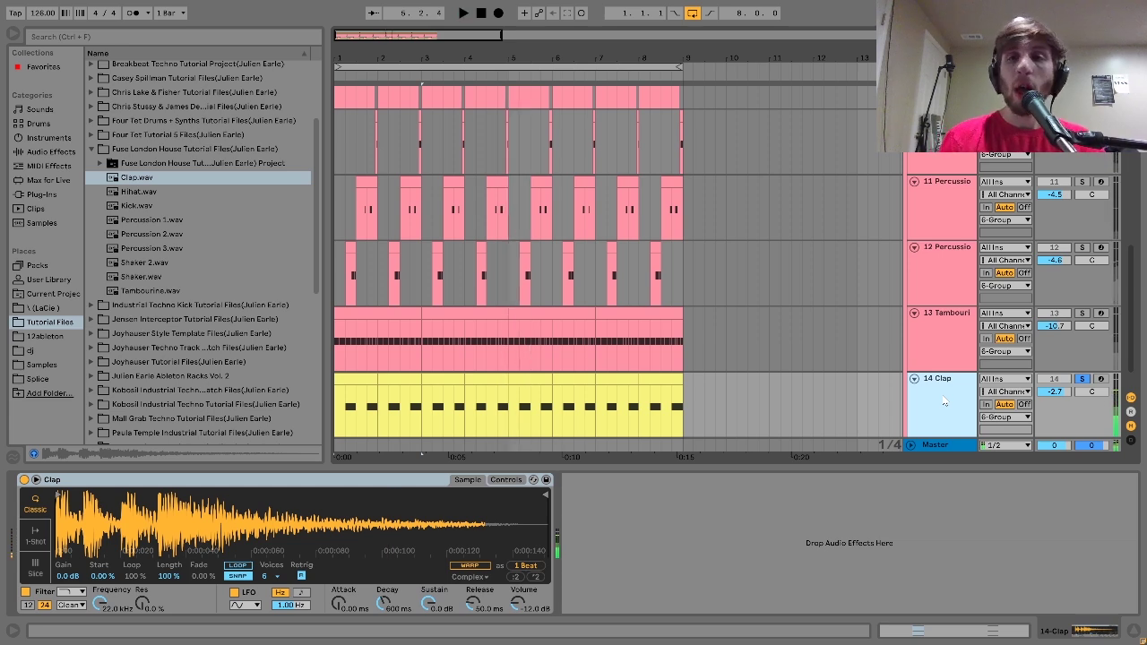
Step: Select the 6 Group drum bus to show its Drum Buss and EQ Eight chain
scroll(944, 401, "up", 6)
scroll(944, 402, "up", 1)
left_click(932, 224)
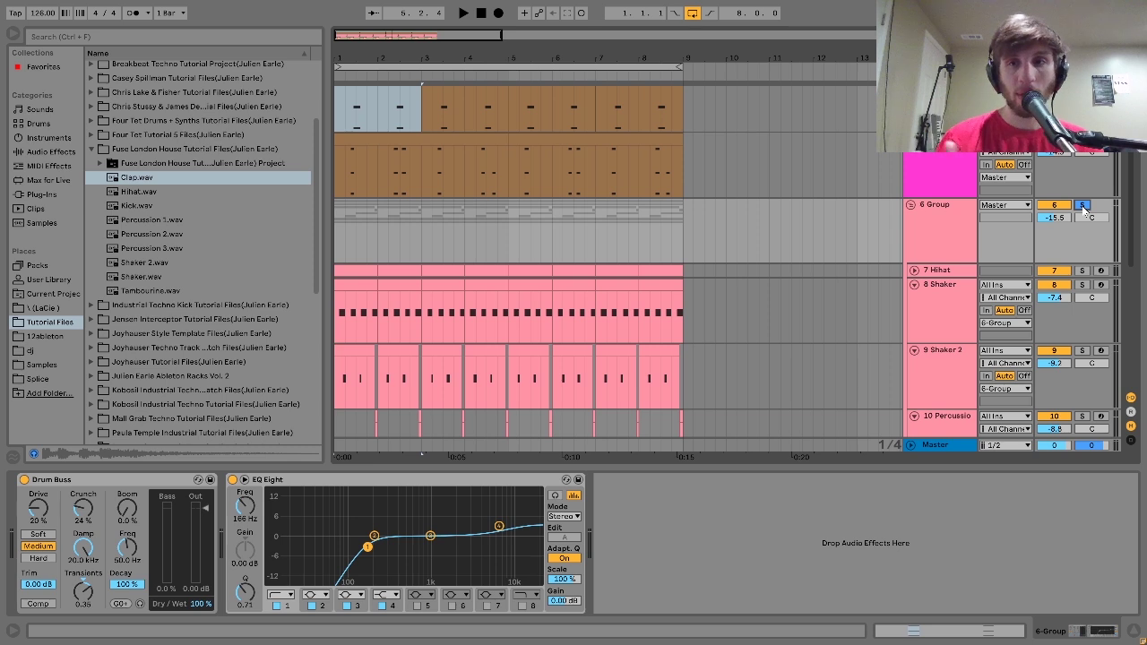
key("space")
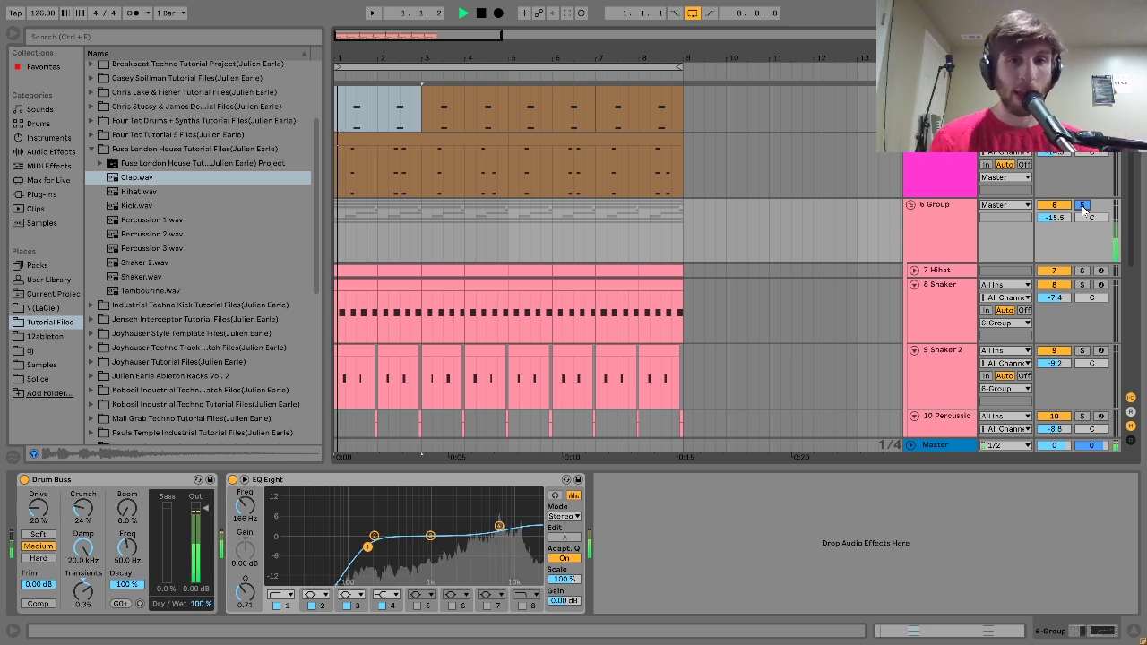
left_click(954, 210)
key("space")
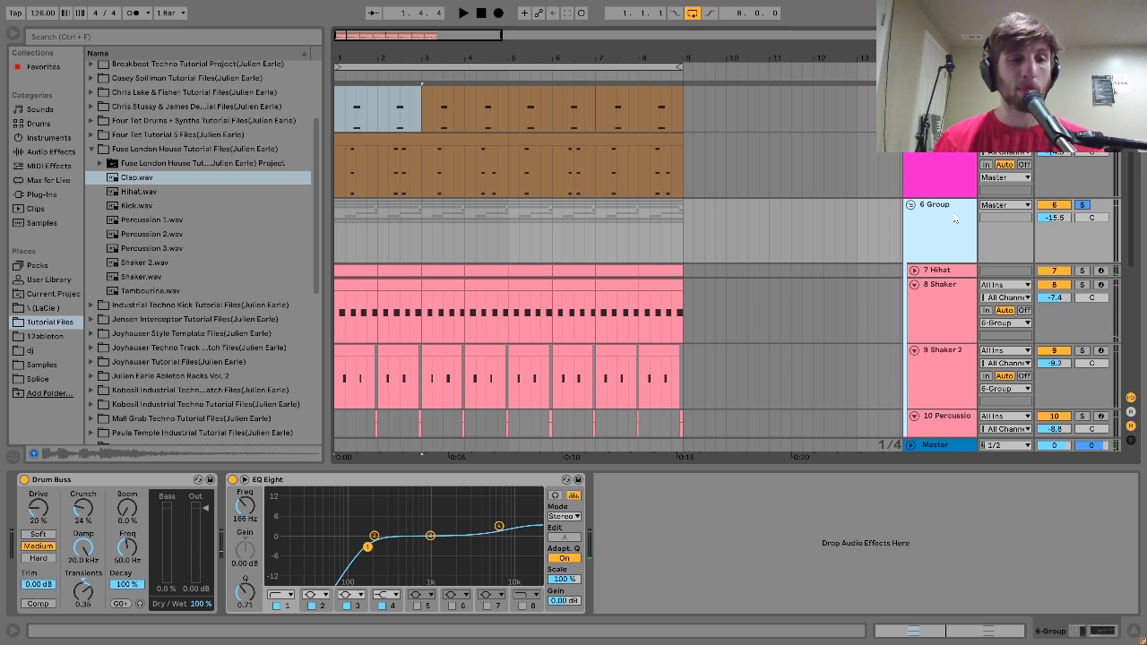
left_click(96, 482)
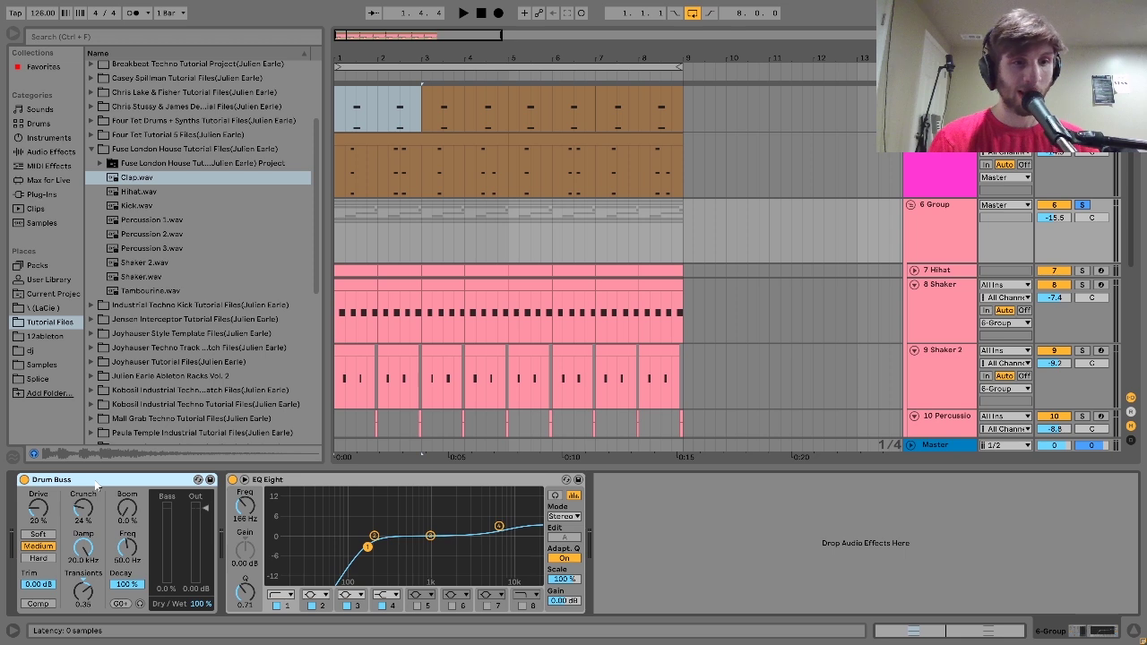
key("space")
left_click(24, 479)
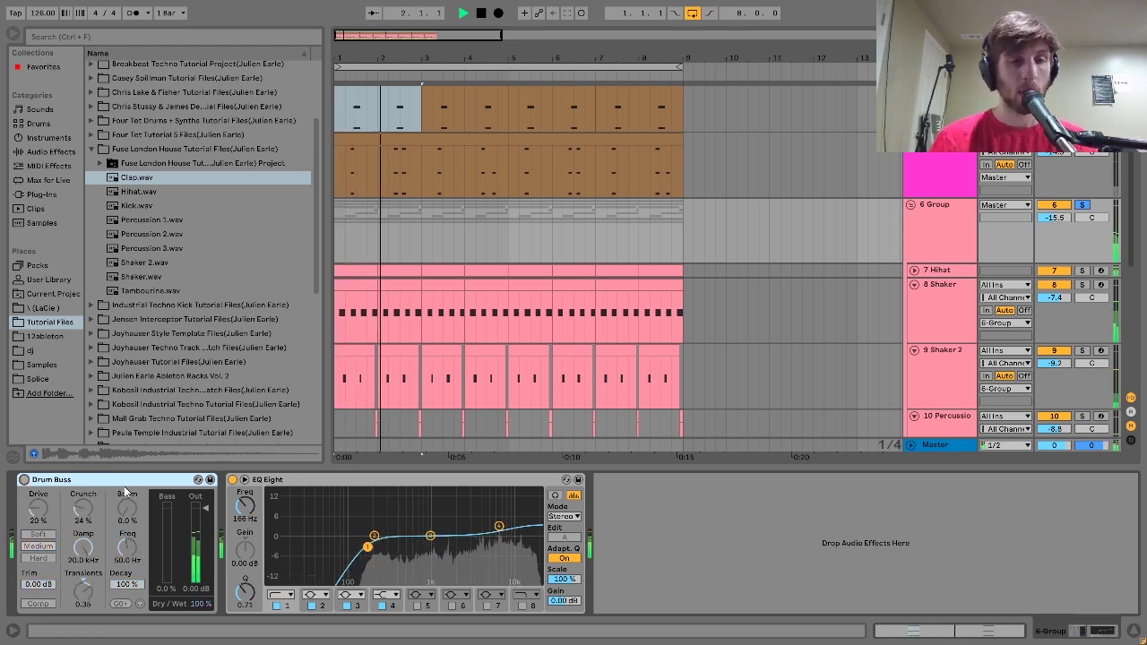
key("0")
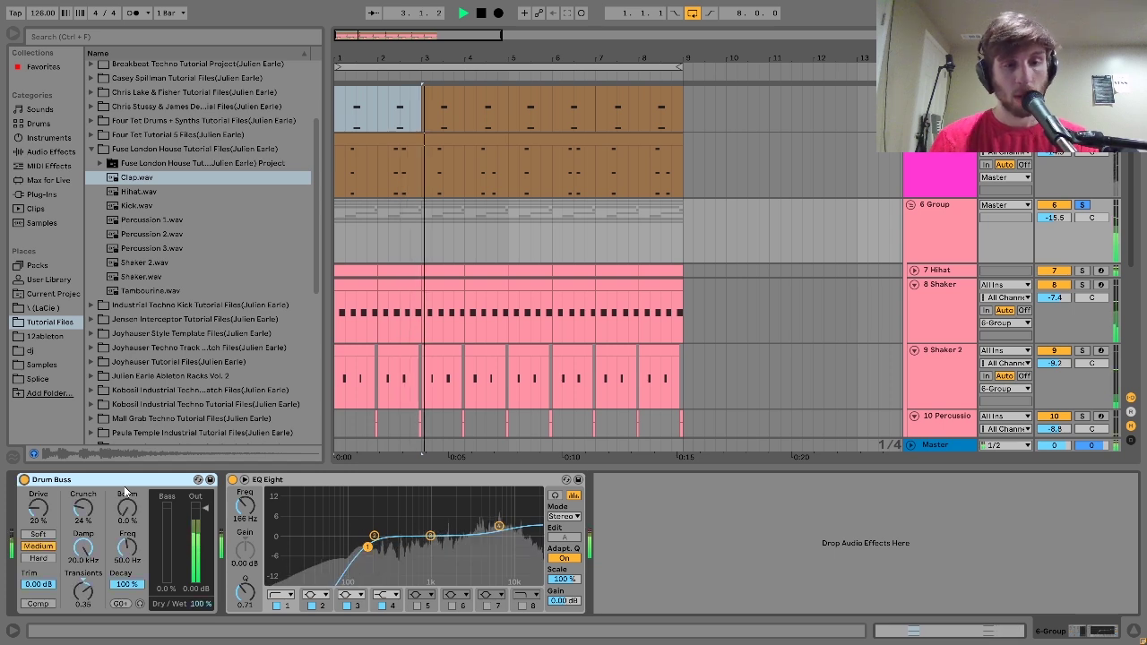
key("space")
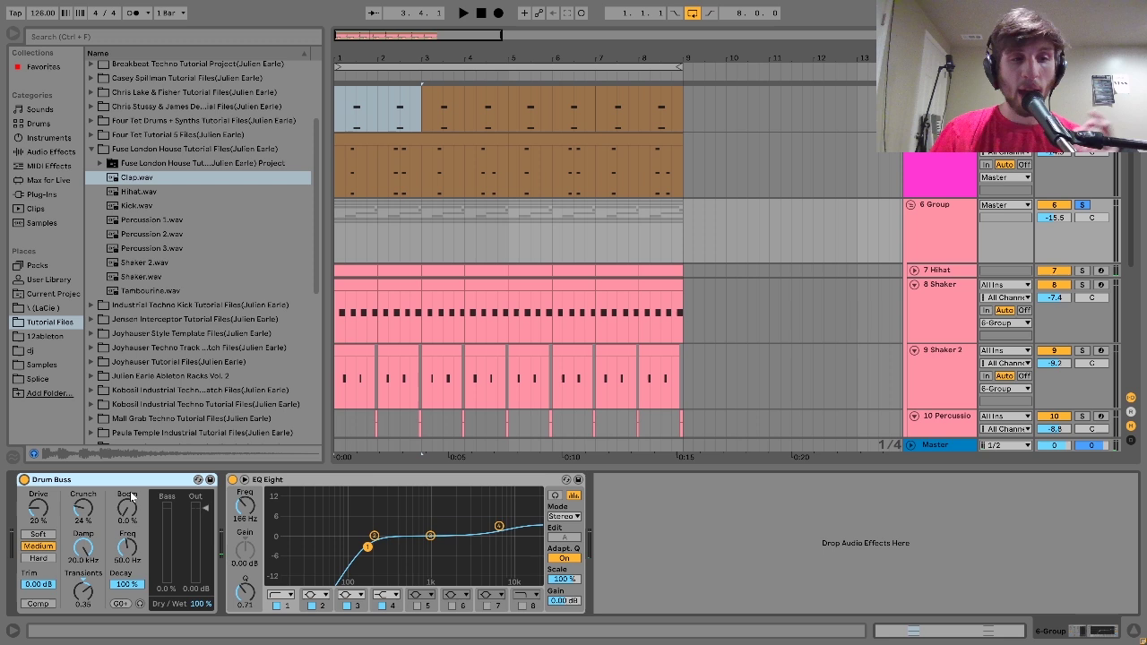
key("space")
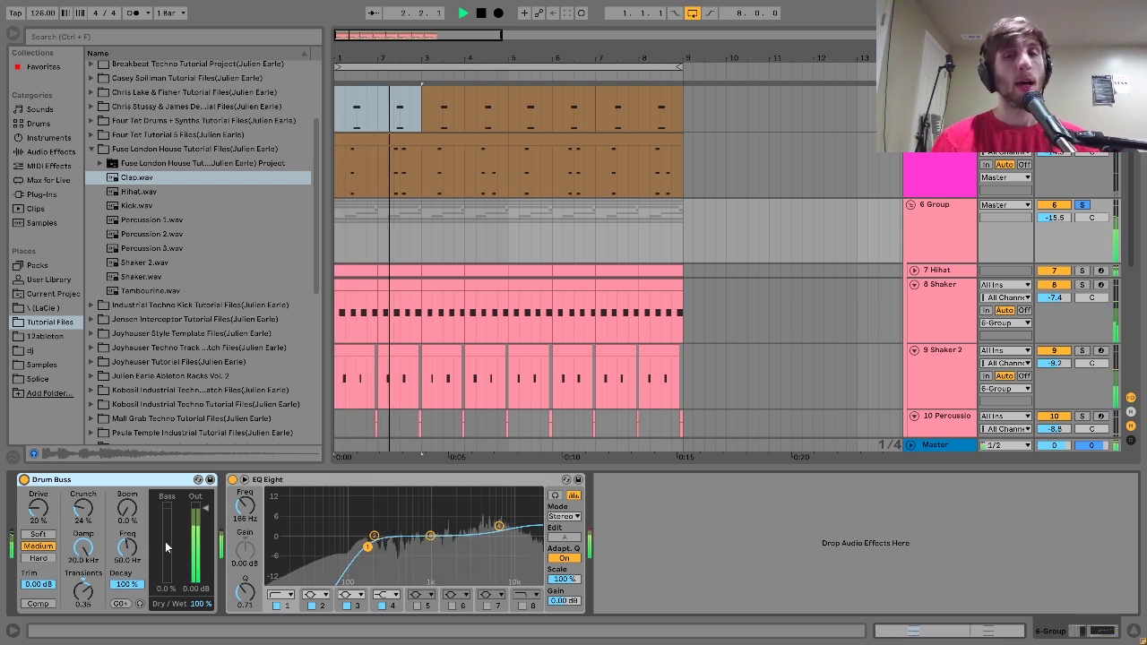
key("space")
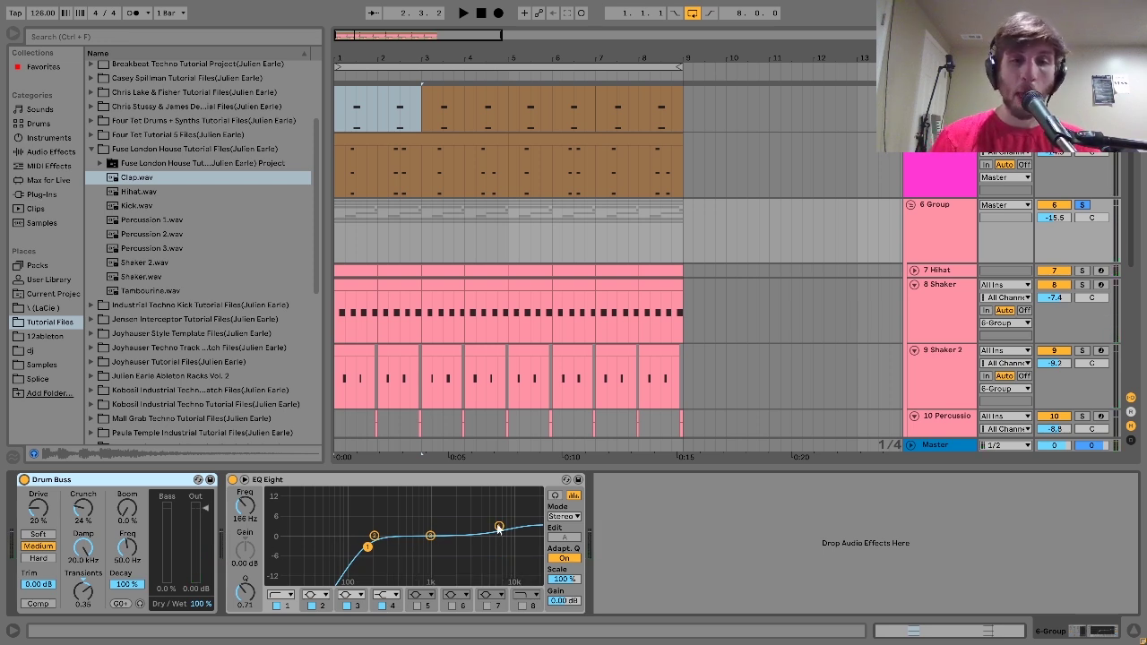
key("space")
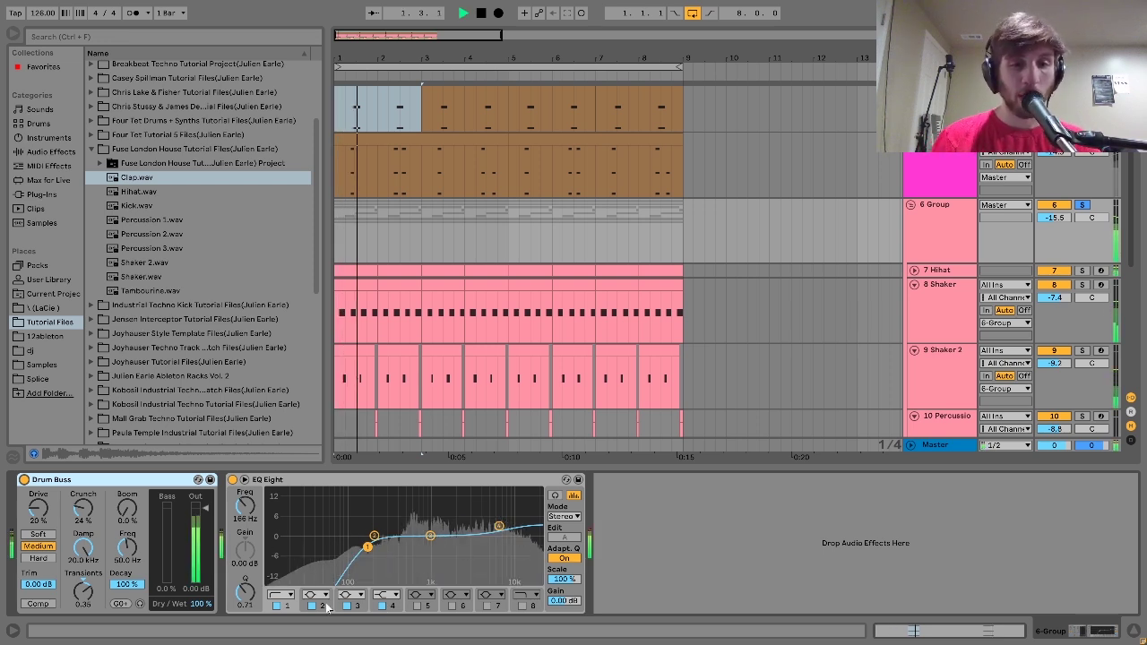
key("space")
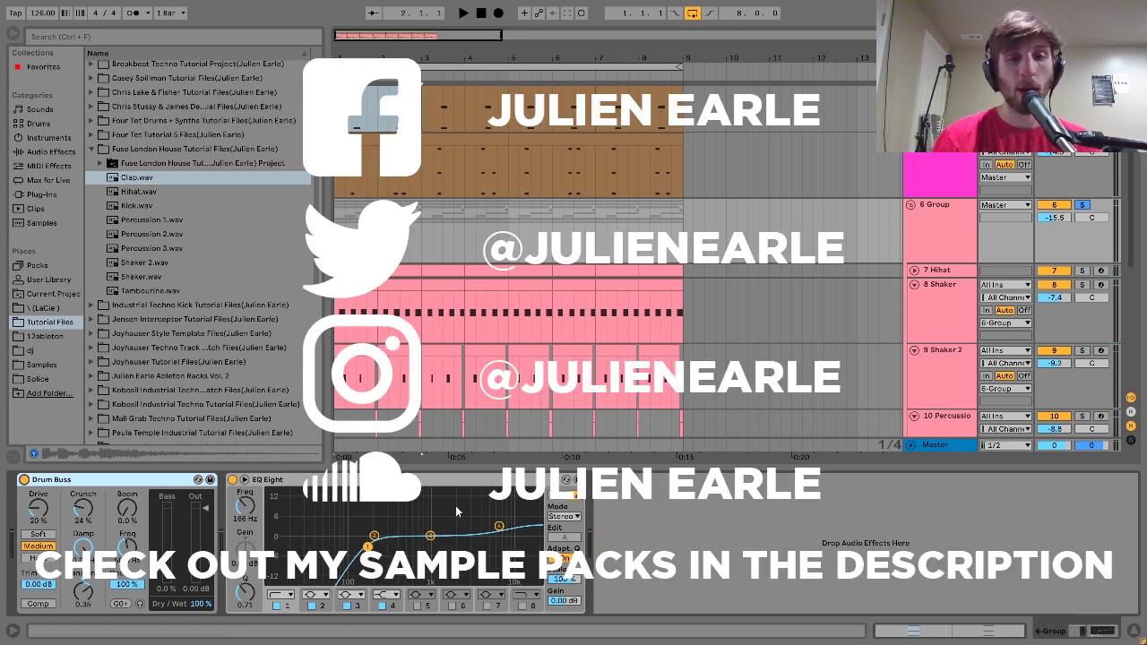
key("space")
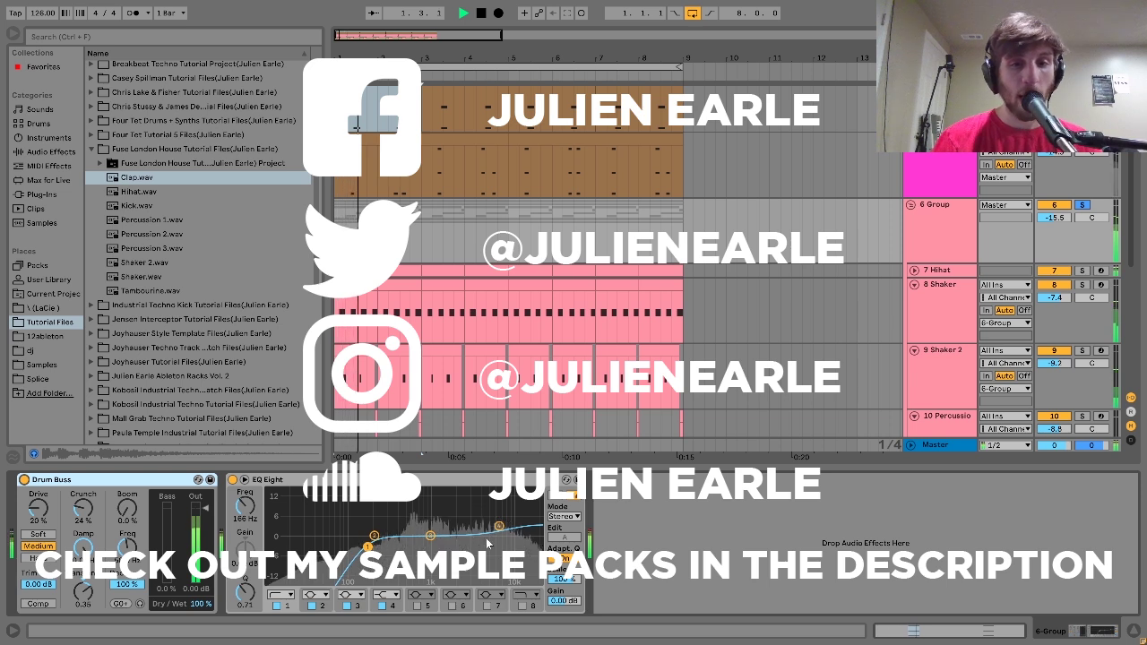
key("space")
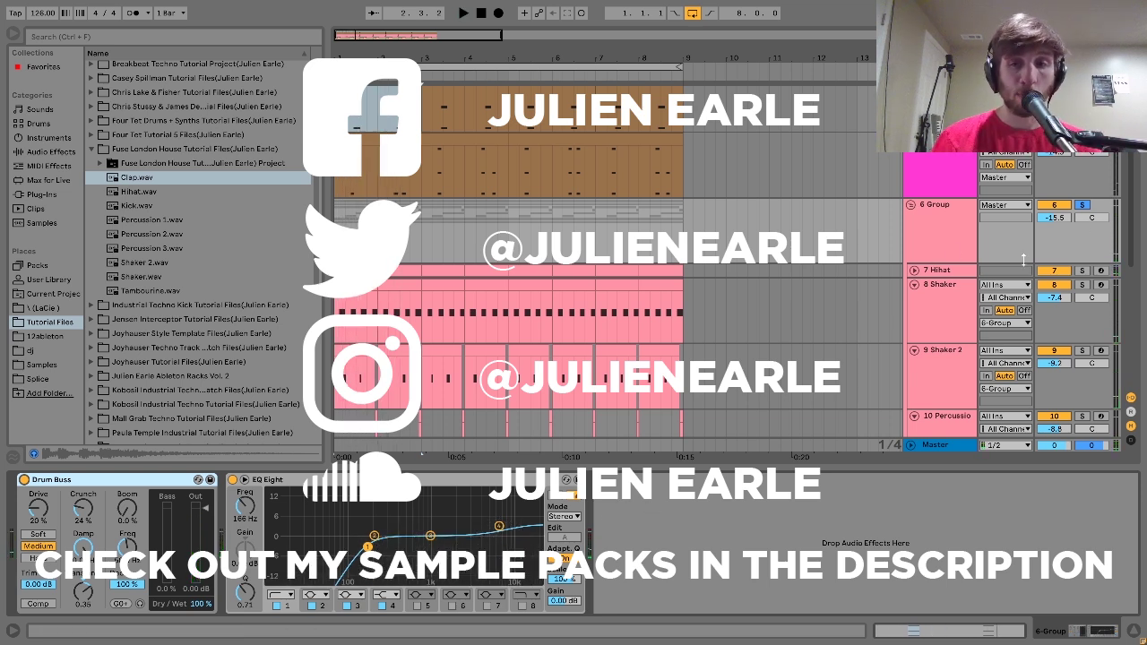
scroll(1024, 260, "down", 3)
scroll(1085, 228, "up", 2)
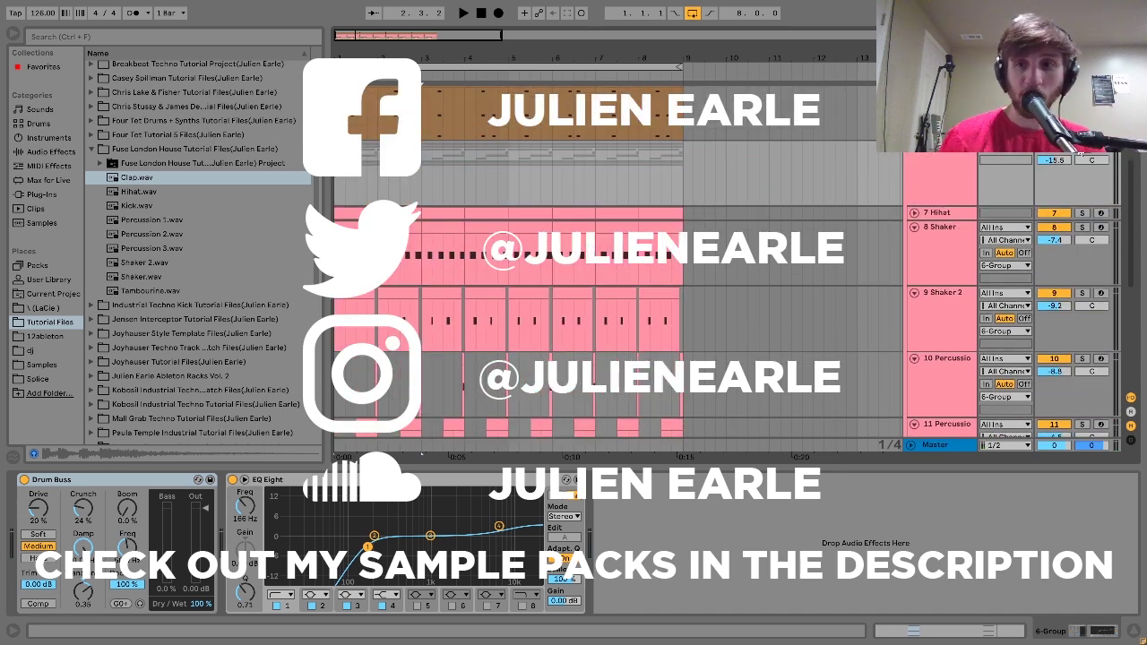
scroll(1082, 157, "up", 5)
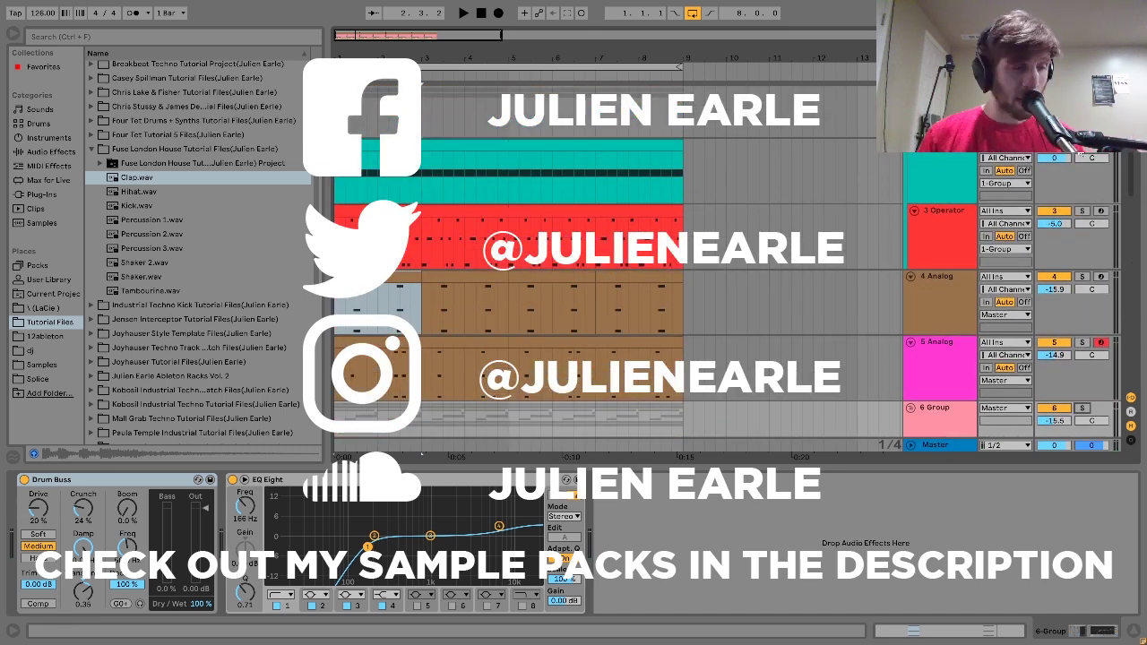